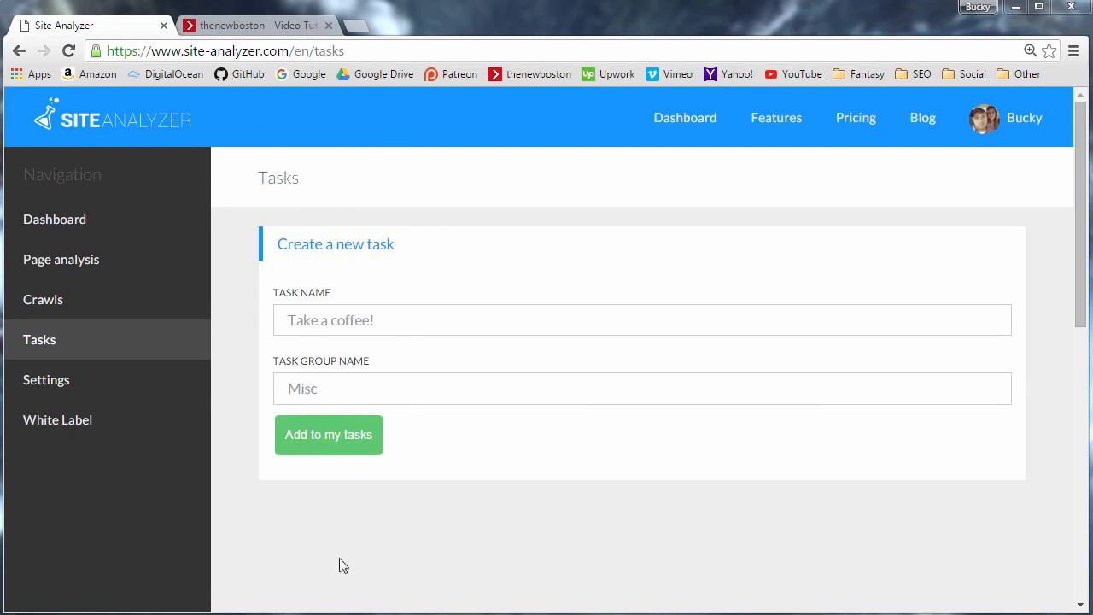
# Step: Open the latest thenewboston.com report from the page analysis section
pyautogui.click(24, 260)
pyautogui.scroll(-3, 345, 297)
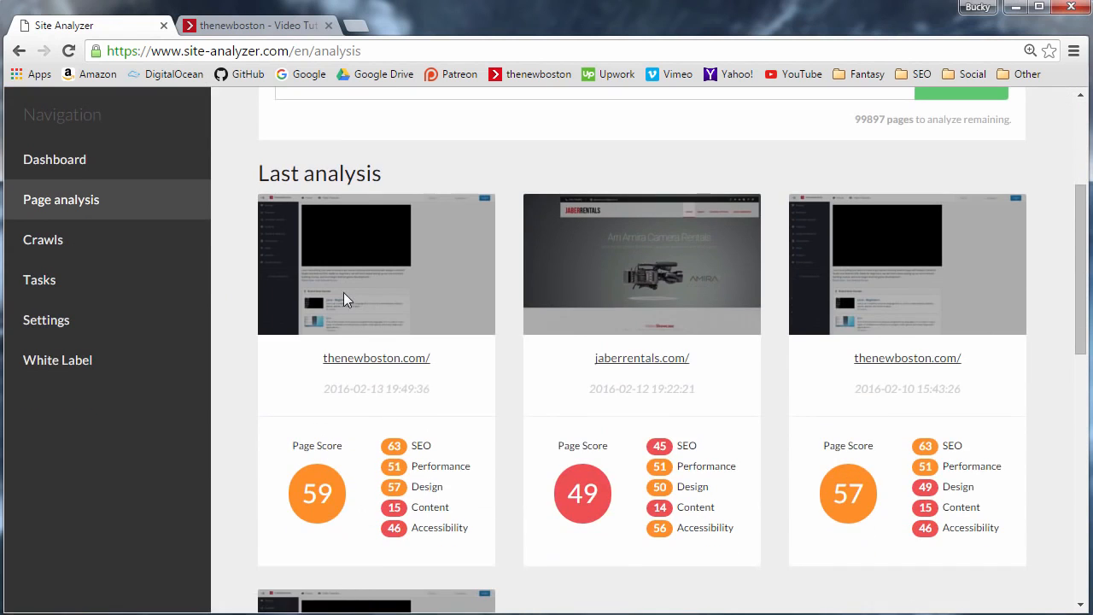
pyautogui.click(392, 359)
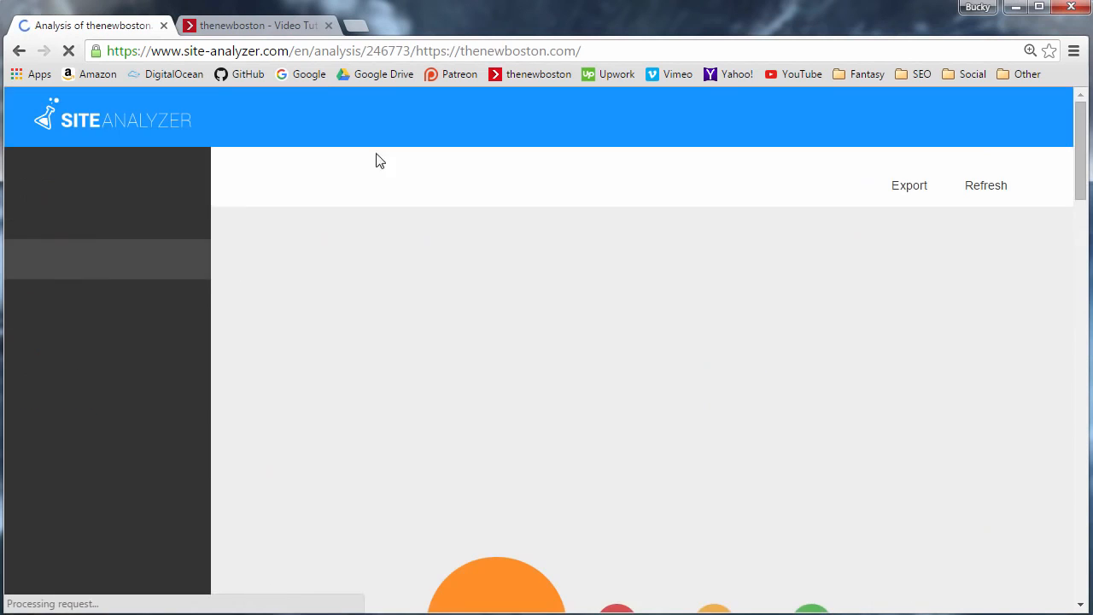
# Step: Examine the report's general overview and the full list of priorities to solve for thenewboston.com
pyautogui.scroll(-4, 410, 290)
pyautogui.scroll(-6, 388, 283)
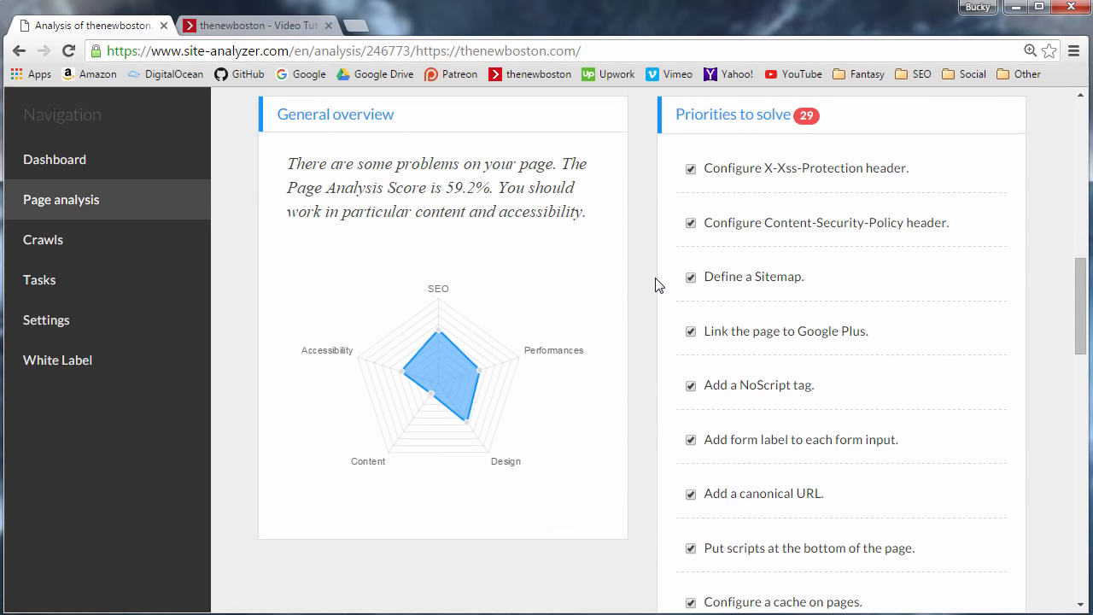
pyautogui.scroll(-16, 662, 284)
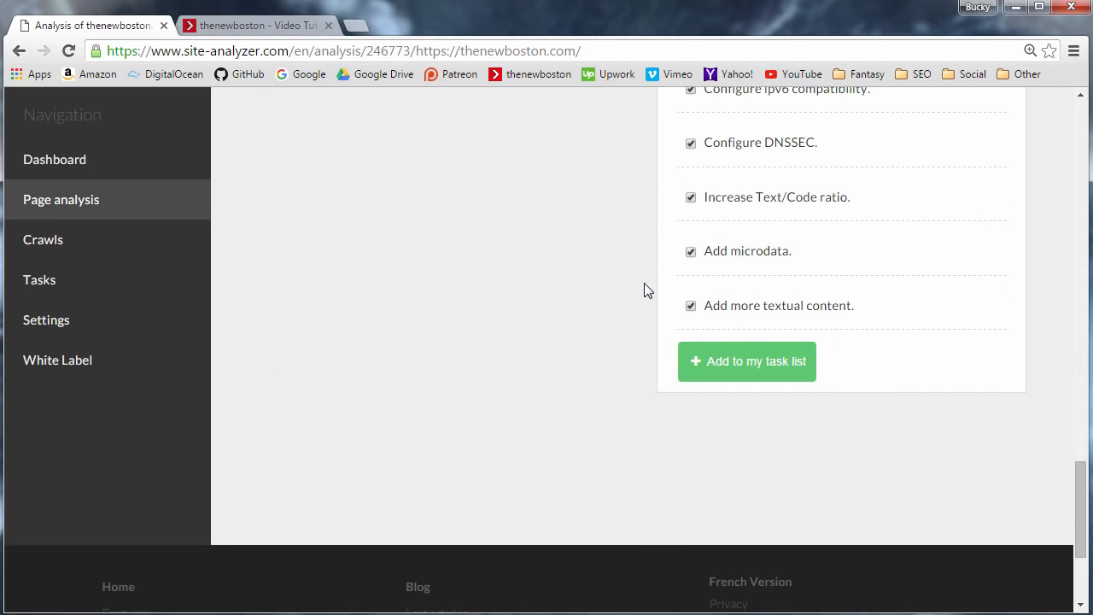
pyautogui.scroll(13, 646, 288)
pyautogui.scroll(4, 634, 290)
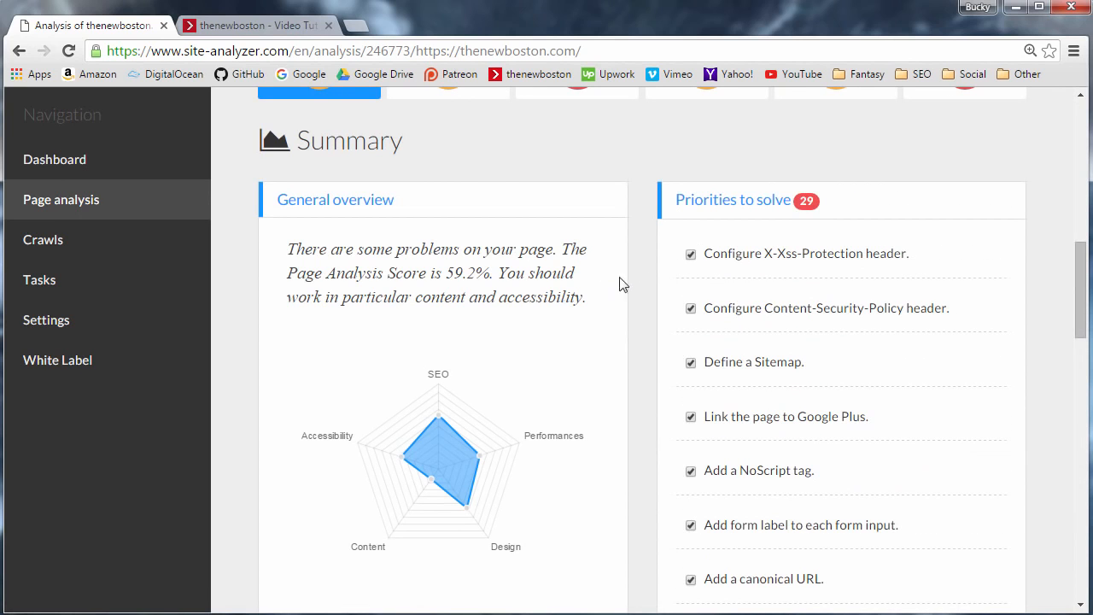
pyautogui.scroll(-2, 687, 333)
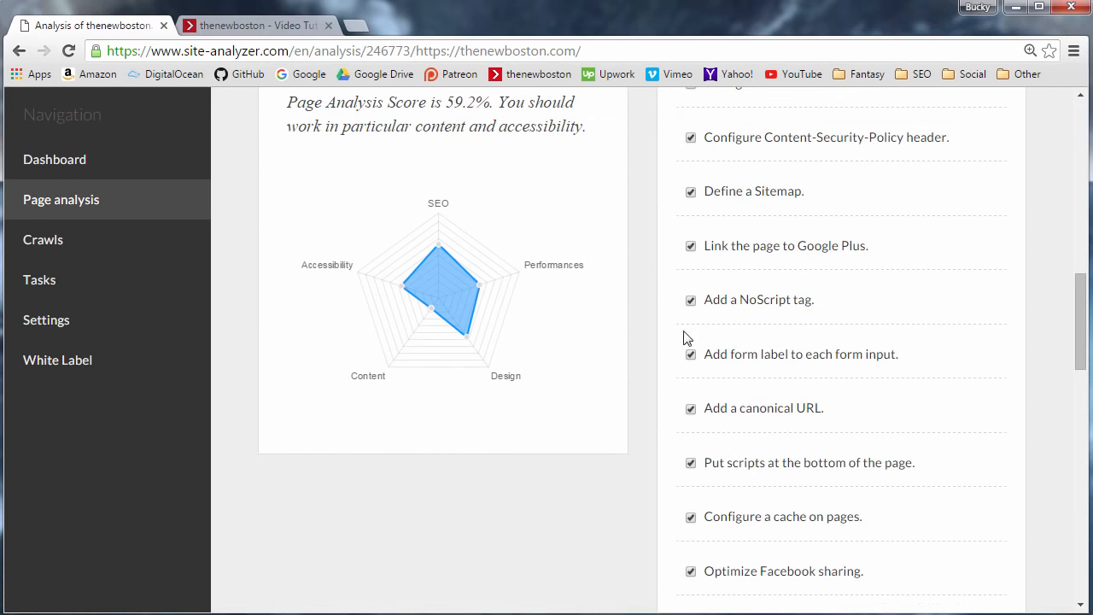
pyautogui.scroll(-5, 783, 327)
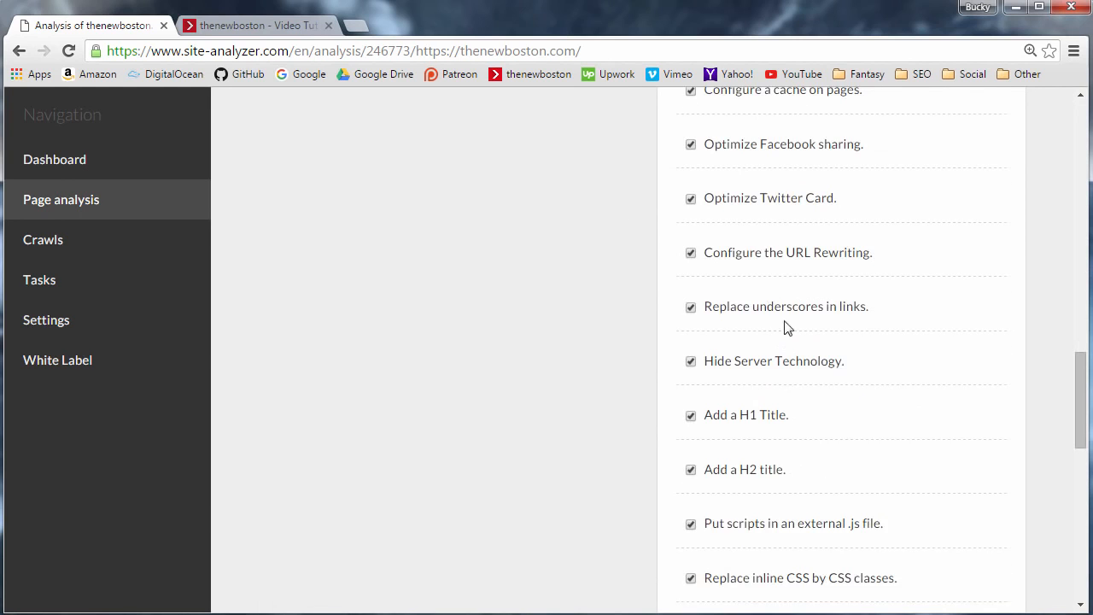
pyautogui.scroll(1, 696, 327)
pyautogui.scroll(6, 696, 327)
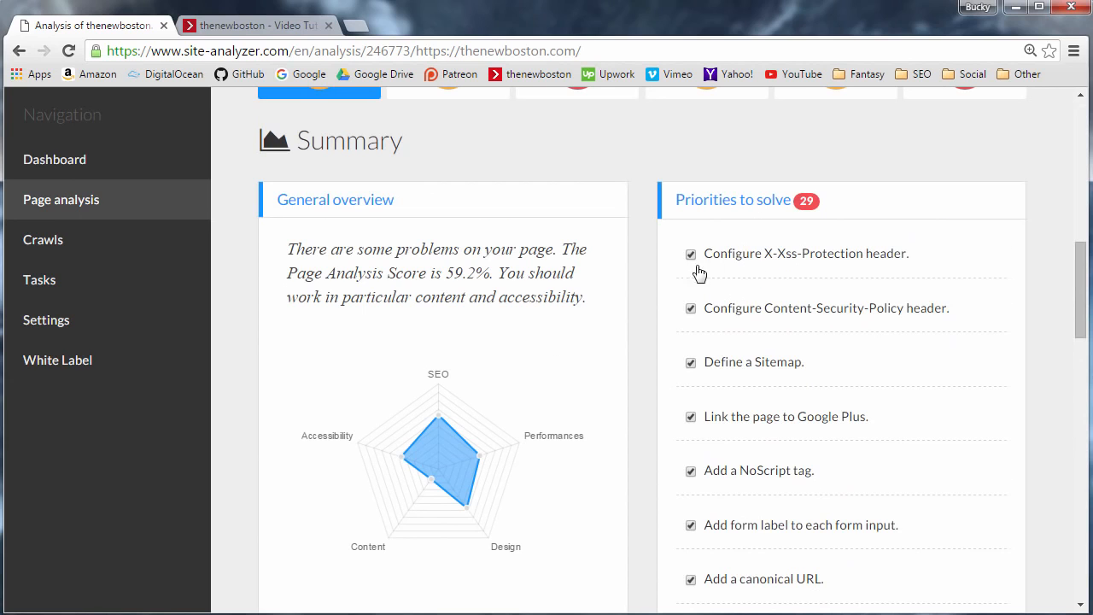
pyautogui.scroll(-8, 708, 358)
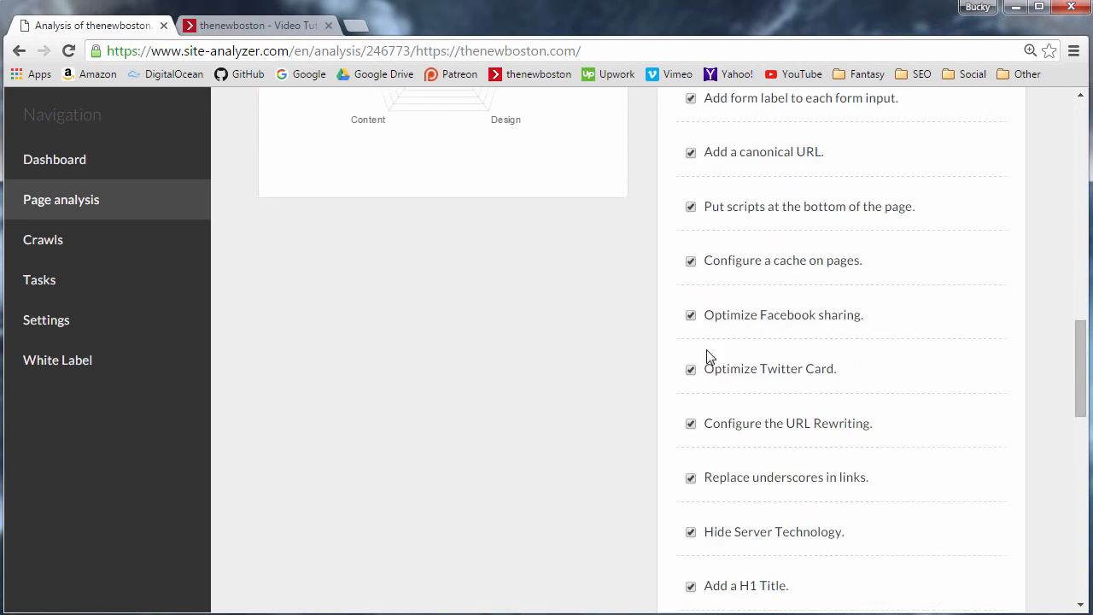
pyautogui.scroll(-3, 713, 350)
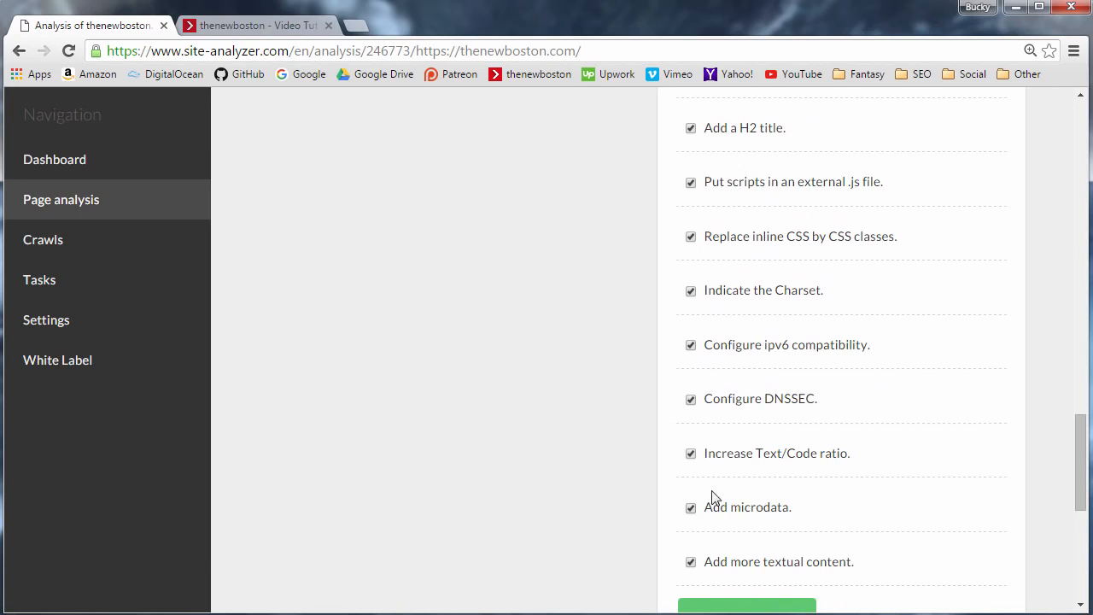
# Step: Exclude "Add more textual content", "Add microdata" and "Increase Text/Code ratio", and add the remaining priorities to the task list
pyautogui.click(690, 561)
pyautogui.click(691, 507)
pyautogui.click(691, 454)
pyautogui.scroll(-2, 752, 353)
pyautogui.scroll(5, 781, 272)
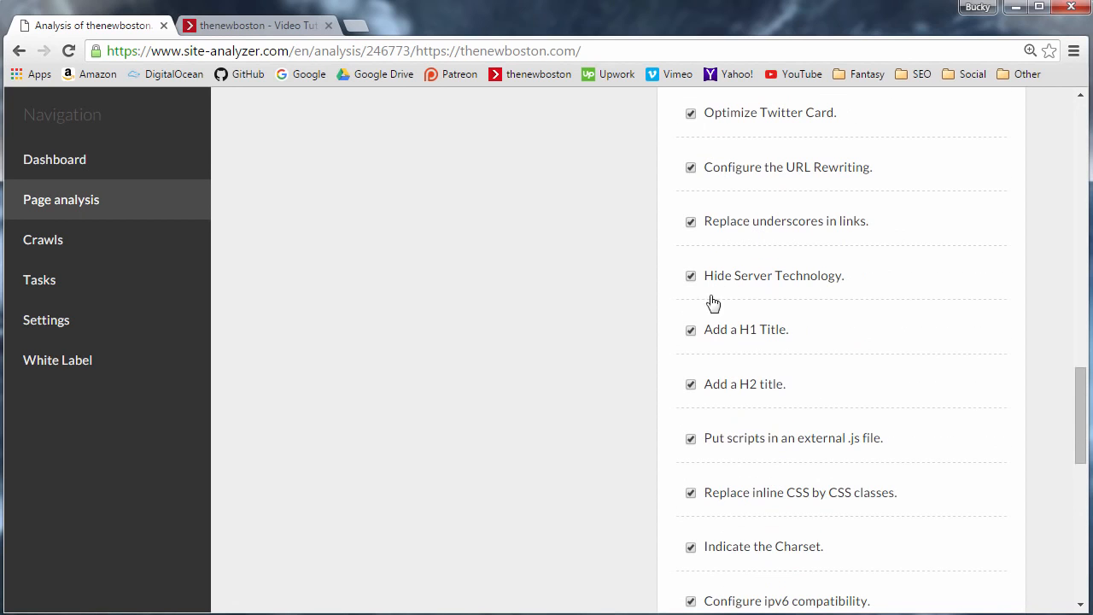
pyautogui.scroll(-9, 697, 310)
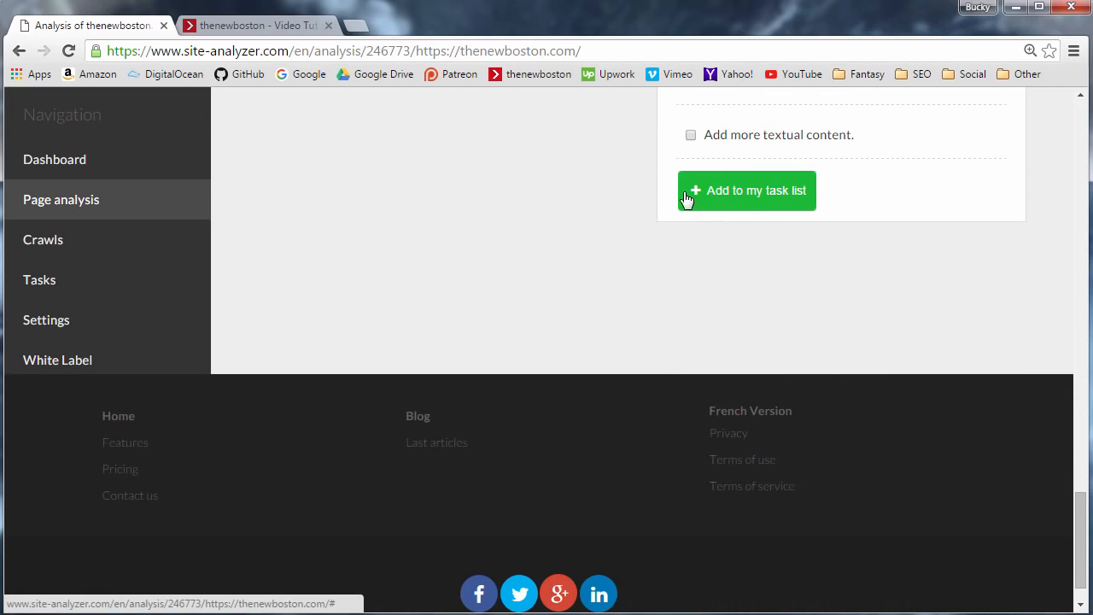
pyautogui.click(766, 189)
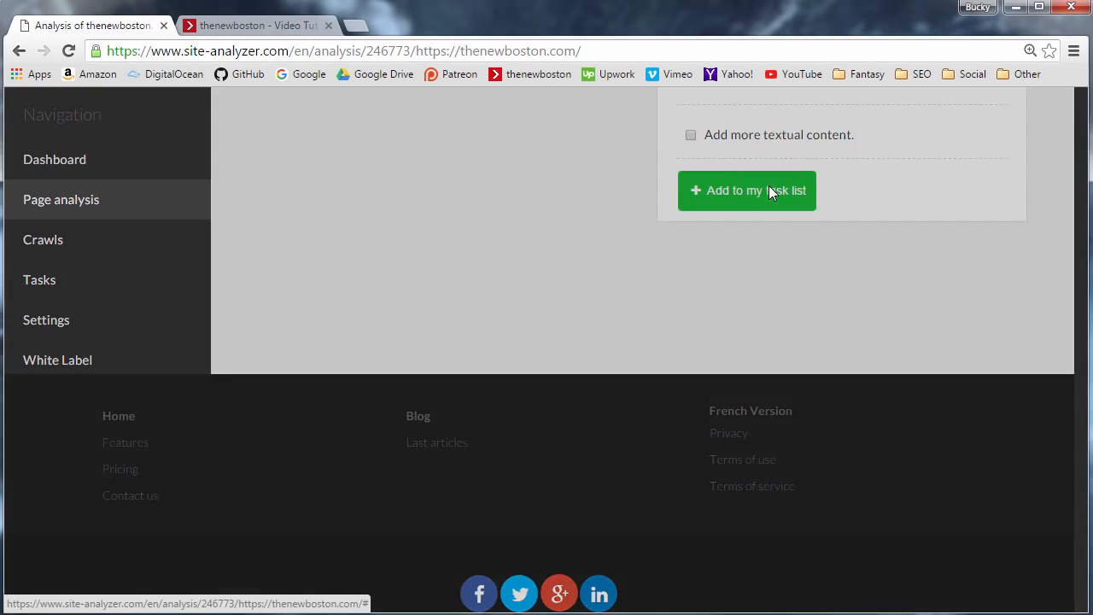
pyautogui.click(622, 272)
# Step: Open the task list and delete thenewboston.com's X-Xss-Protection header, Content-Security-Policy header and "Define a Sitemap" tasks
pyautogui.click(150, 283)
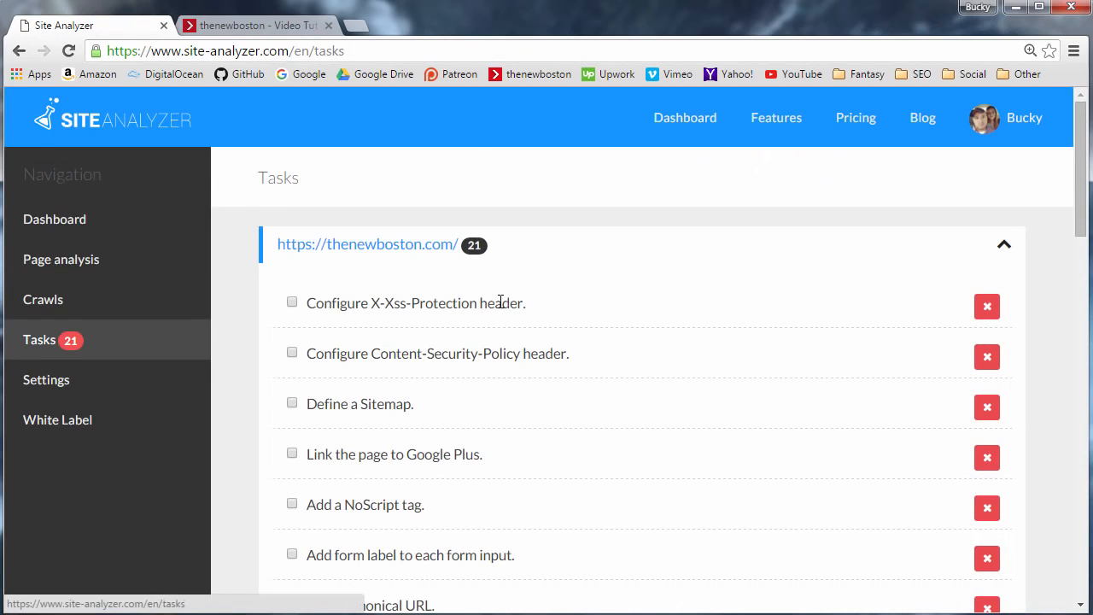
pyautogui.scroll(-2, 257, 265)
pyautogui.scroll(1, 252, 266)
pyautogui.scroll(-8, 256, 268)
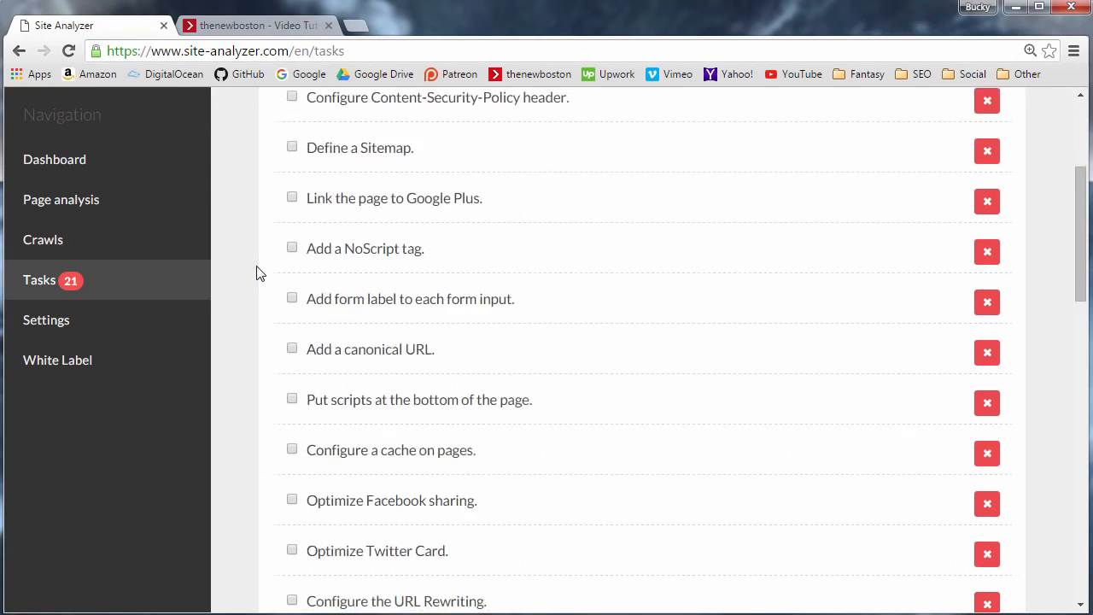
pyautogui.scroll(10, 361, 305)
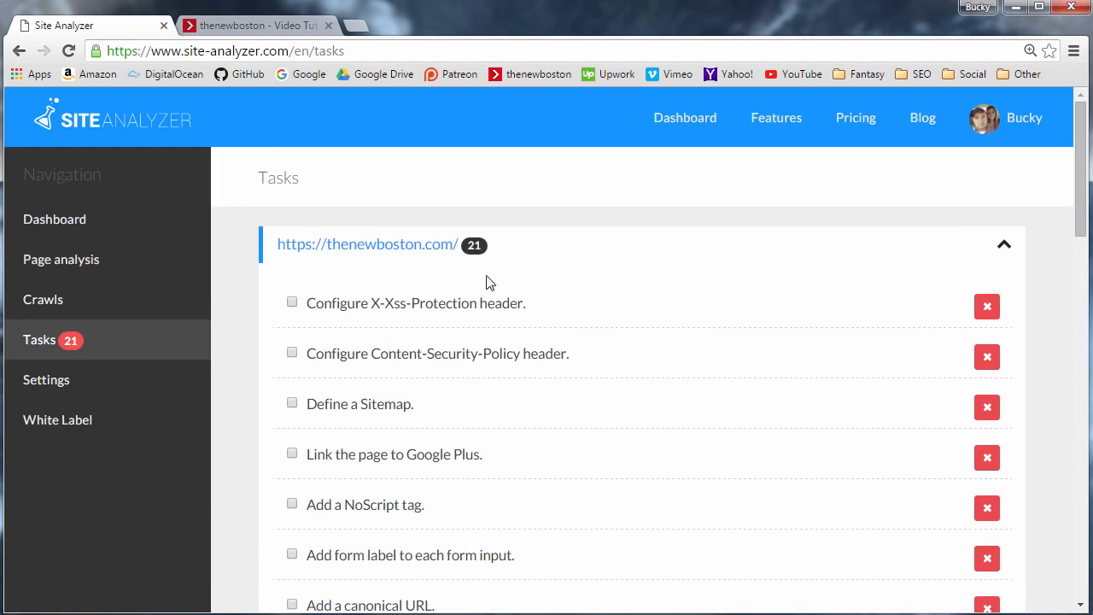
pyautogui.click(987, 305)
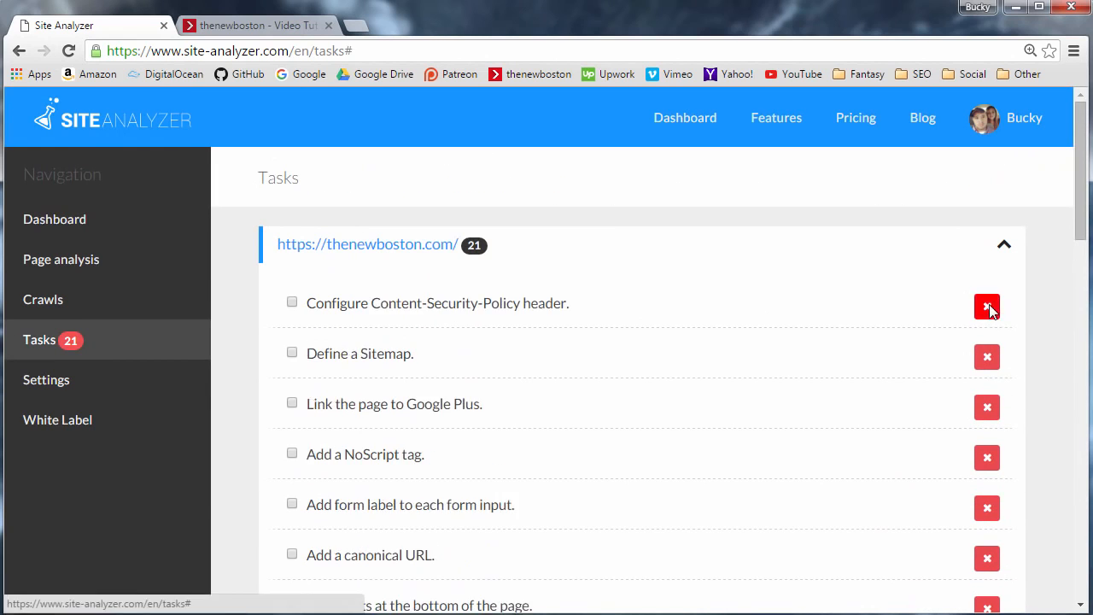
pyautogui.click(987, 307)
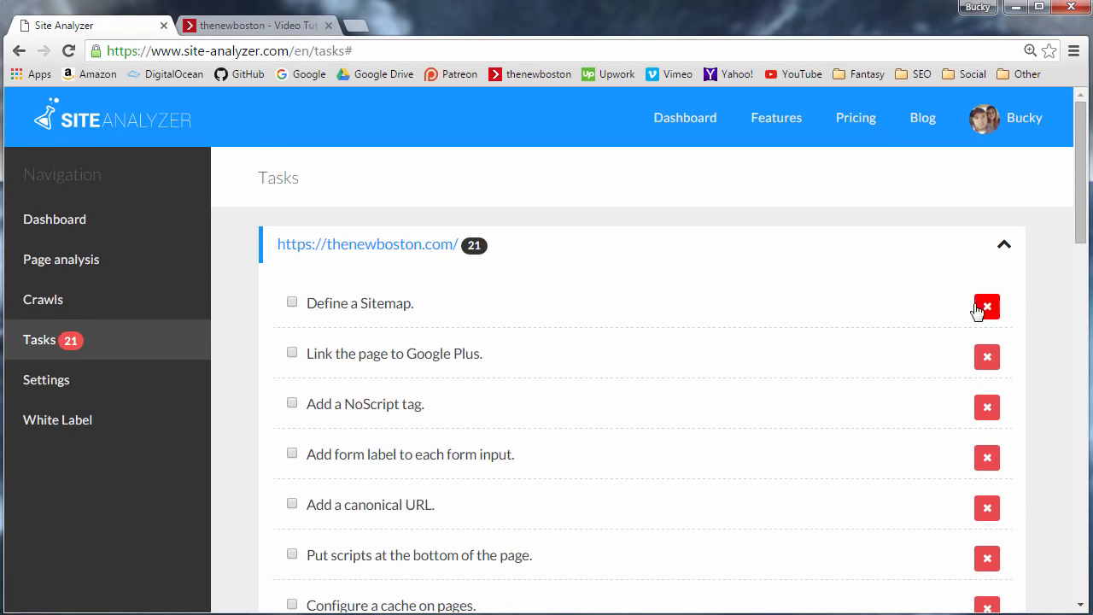
pyautogui.click(988, 309)
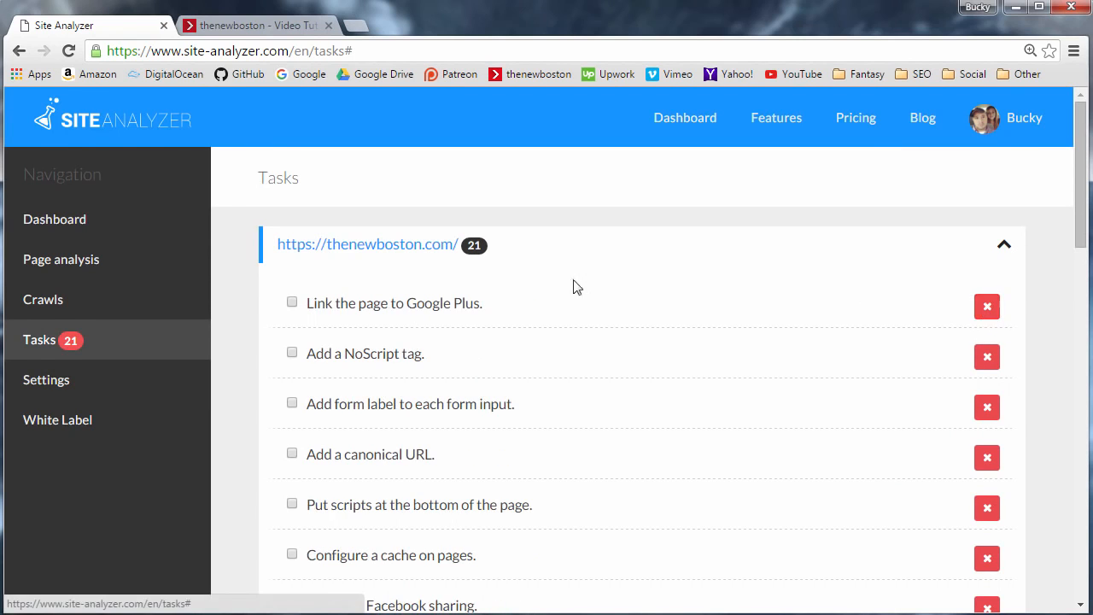
# Step: Create a custom task named "Buy pizza" in a new task group named with the account owner's first name
pyautogui.scroll(-3, 649, 306)
pyautogui.scroll(-8, 646, 306)
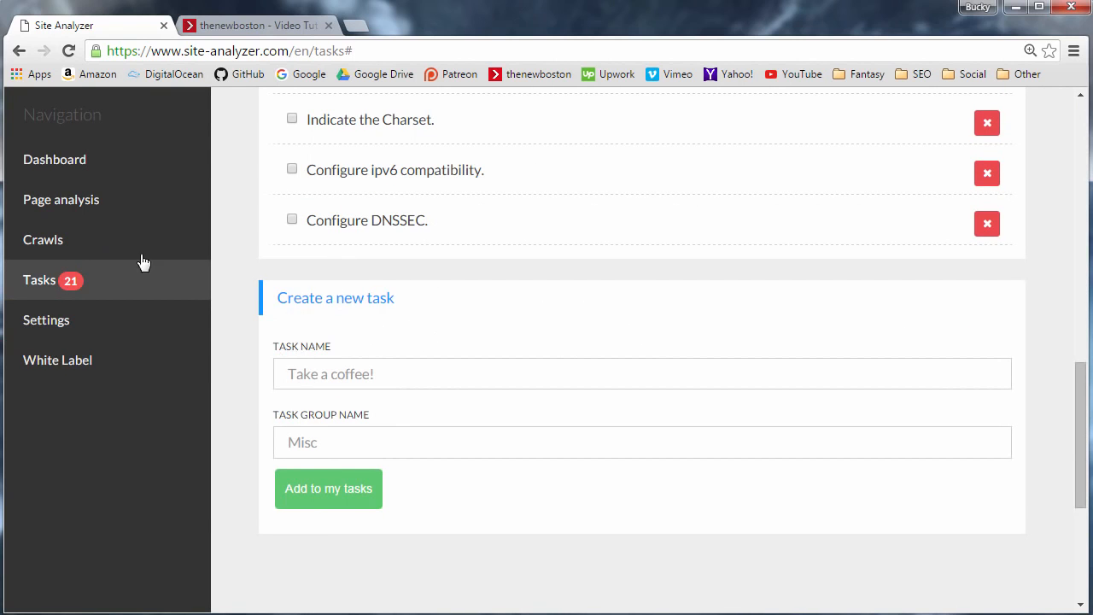
pyautogui.scroll(4, 341, 256)
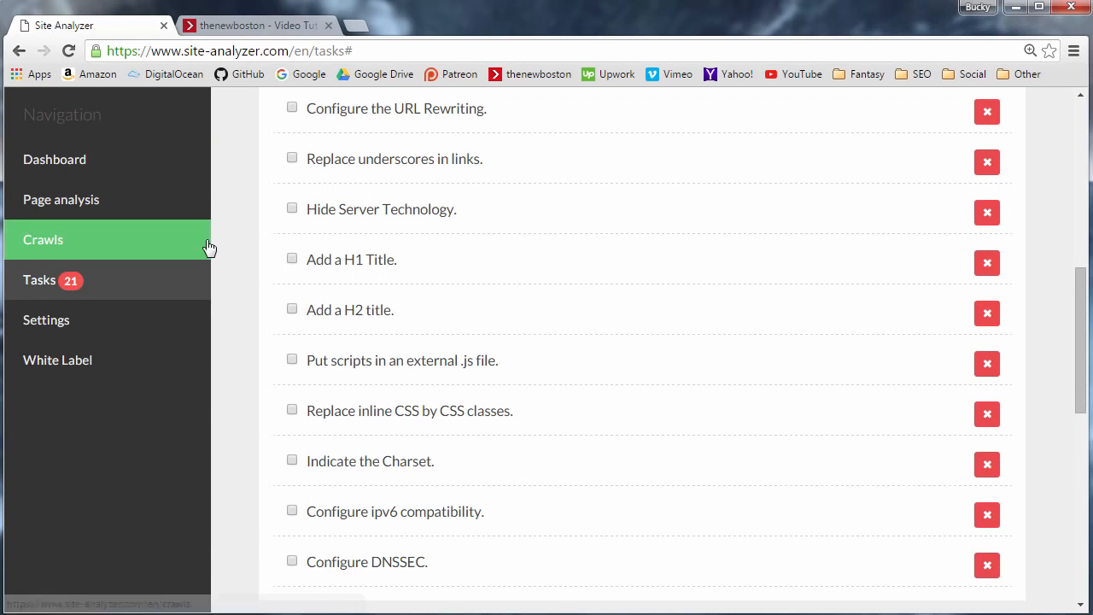
pyautogui.scroll(-5, 247, 244)
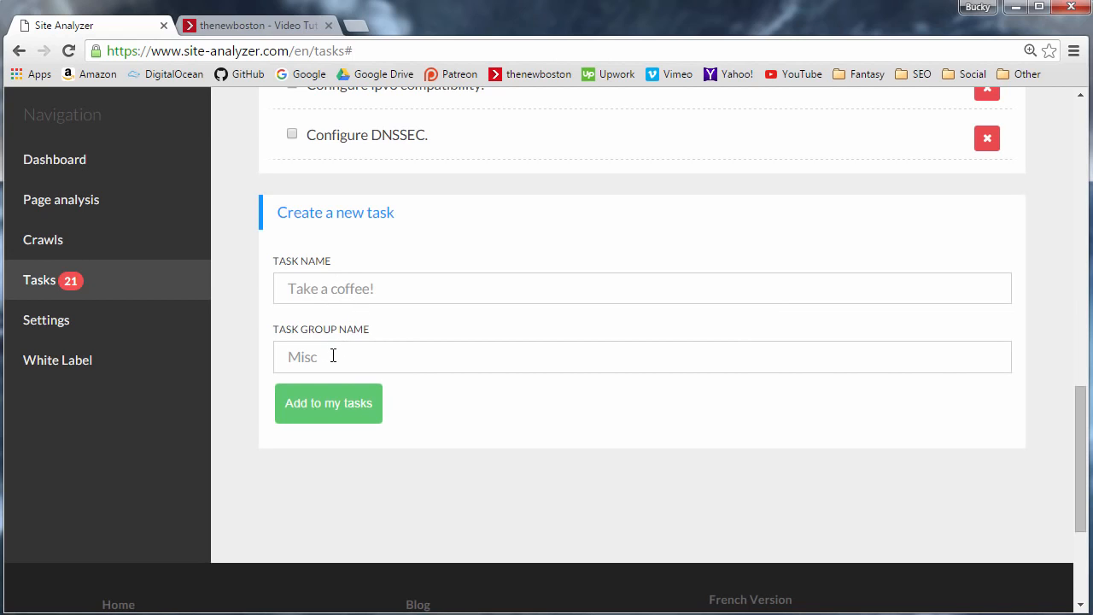
pyautogui.click(337, 288)
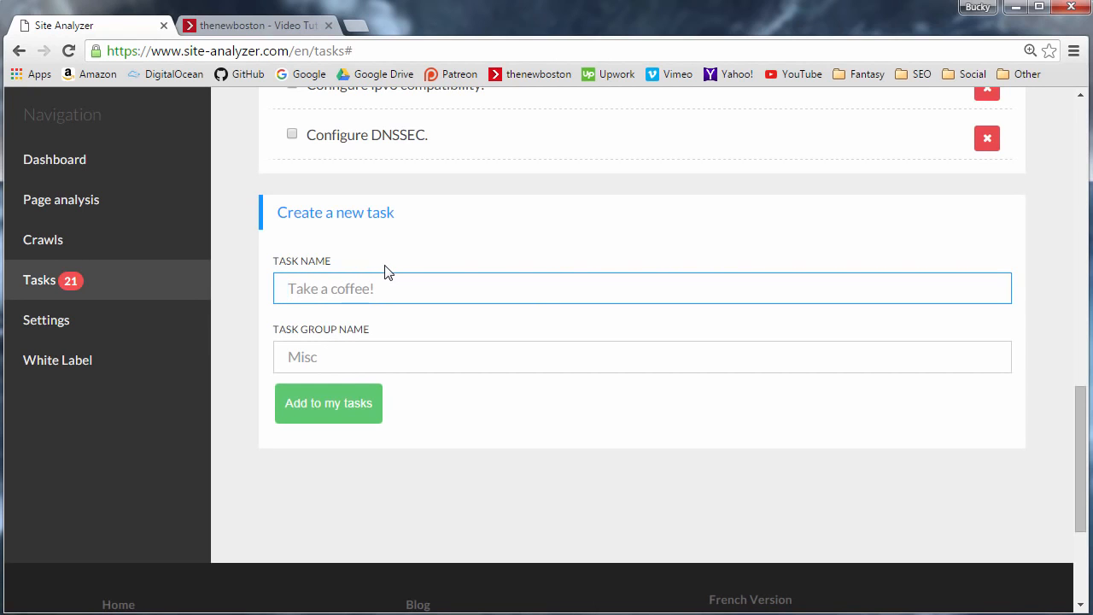
pyautogui.write('Buy pizza')
pyautogui.click(334, 355)
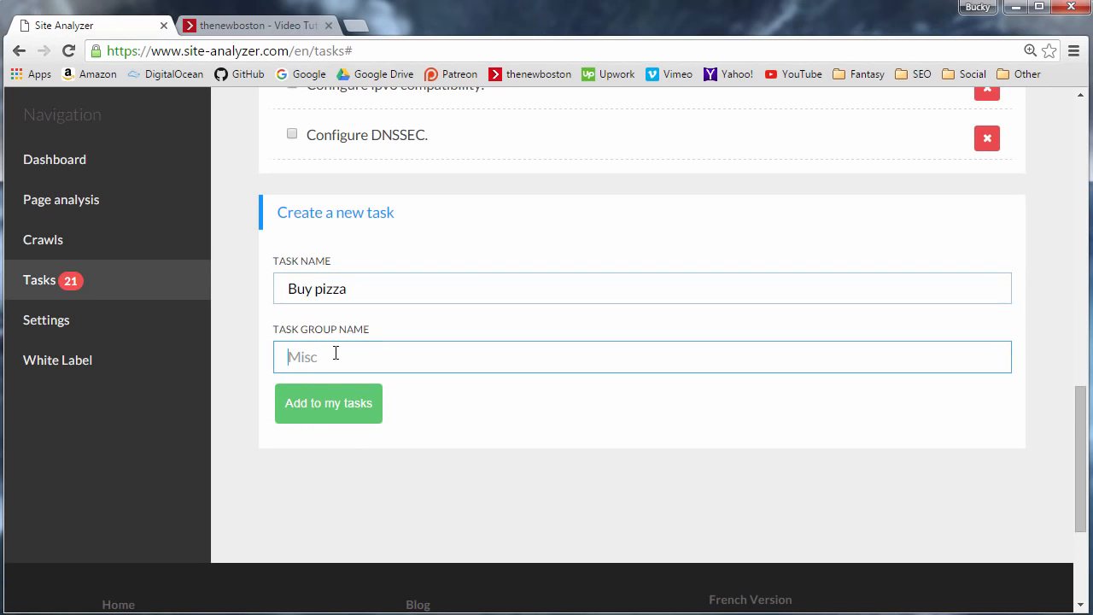
pyautogui.write('Bucky')
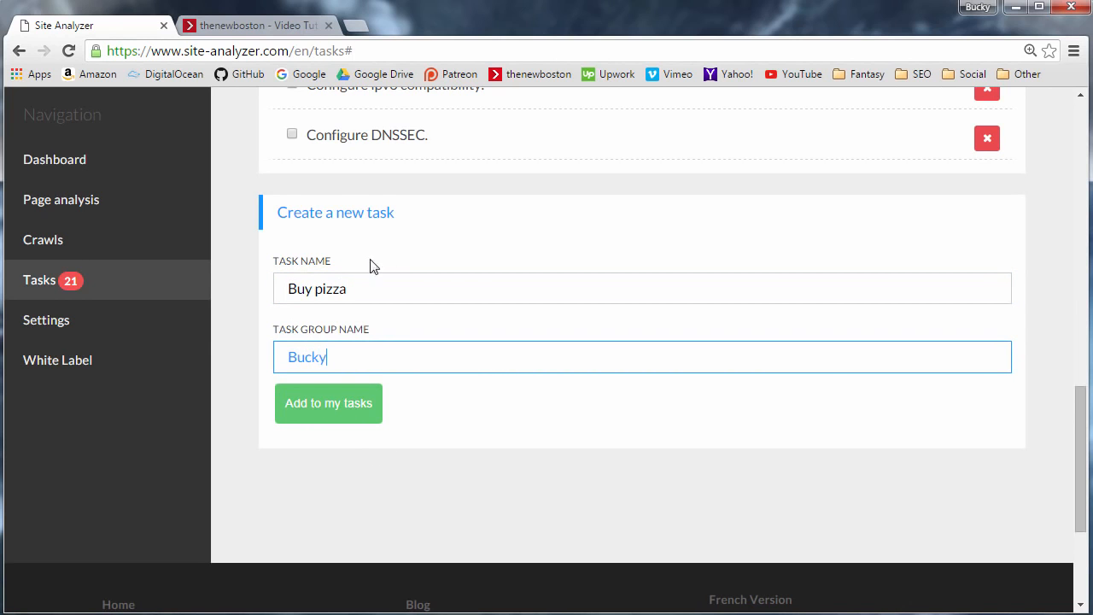
pyautogui.click(317, 407)
# Step: Collapse the thenewboston.com task group to view the personal task group below it
pyautogui.scroll(12, 356, 304)
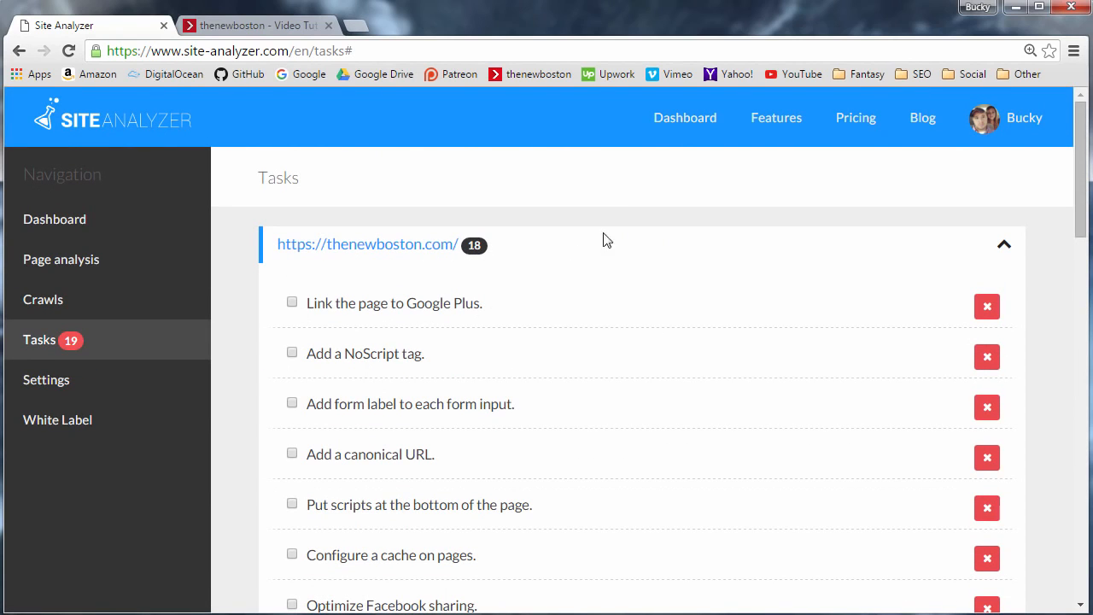
pyautogui.click(1005, 248)
pyautogui.scroll(-1, 571, 283)
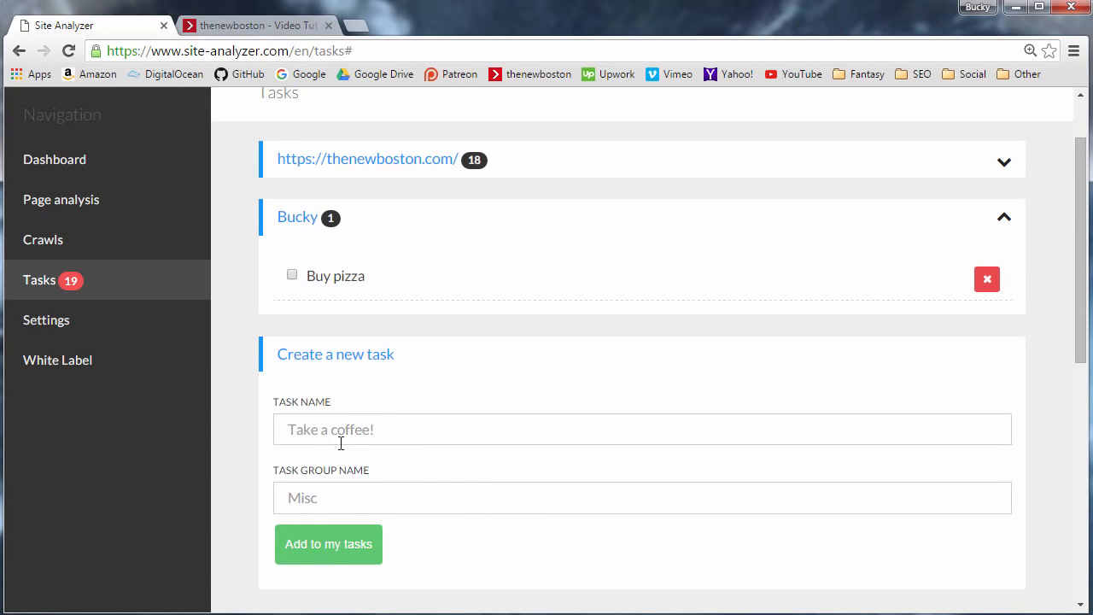
# Step: Add a "Watch TV" task to the same personal task group as "Buy pizza"
pyautogui.click(360, 425)
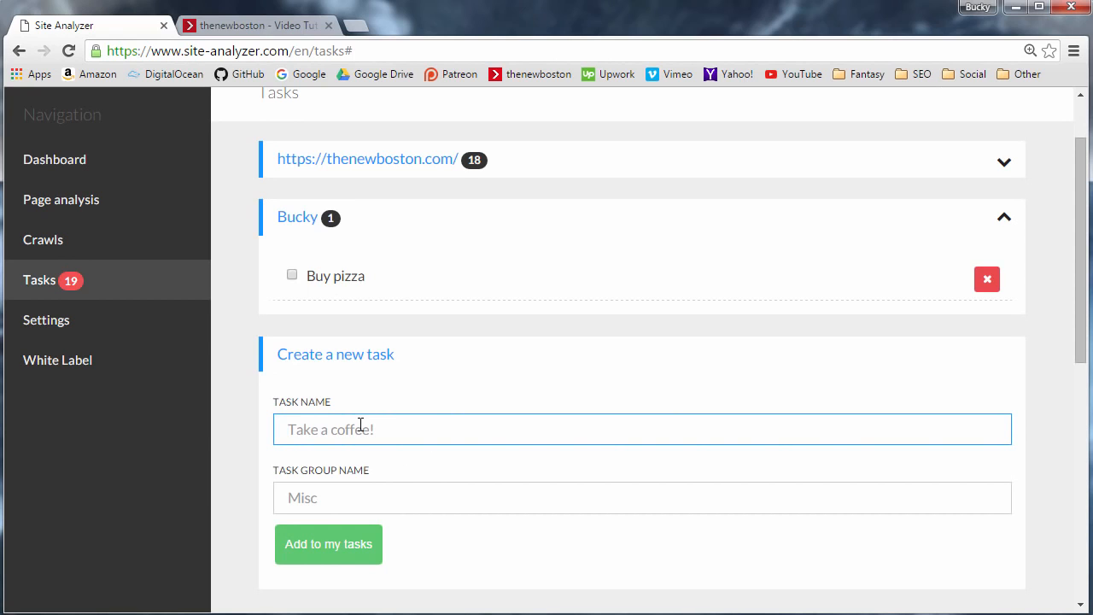
pyautogui.write('Watch TV')
pyautogui.click(304, 498)
pyautogui.write('Bucky')
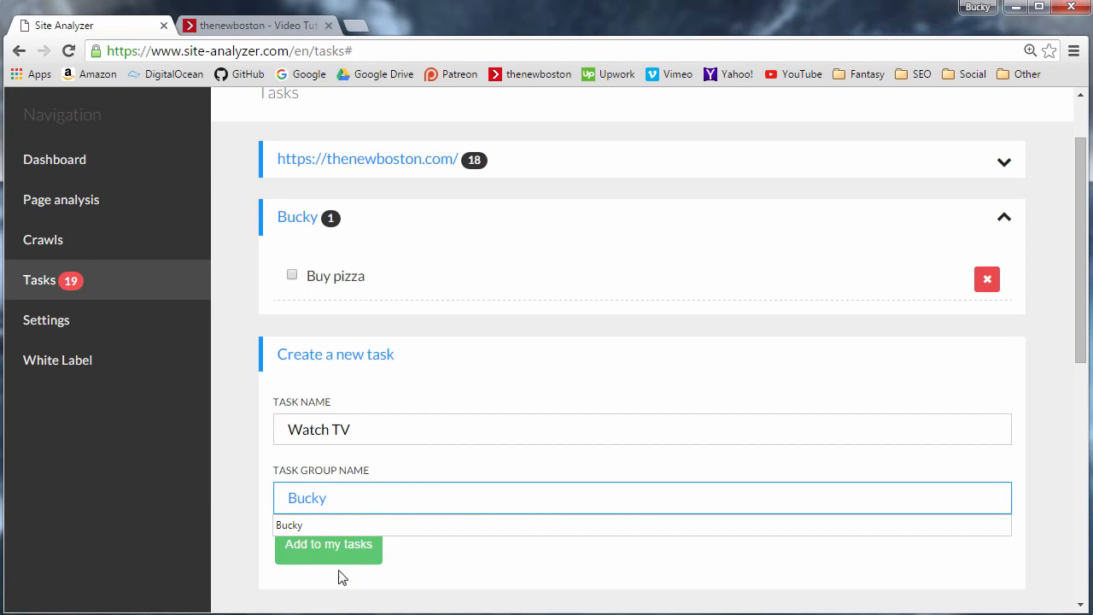
pyautogui.click(324, 554)
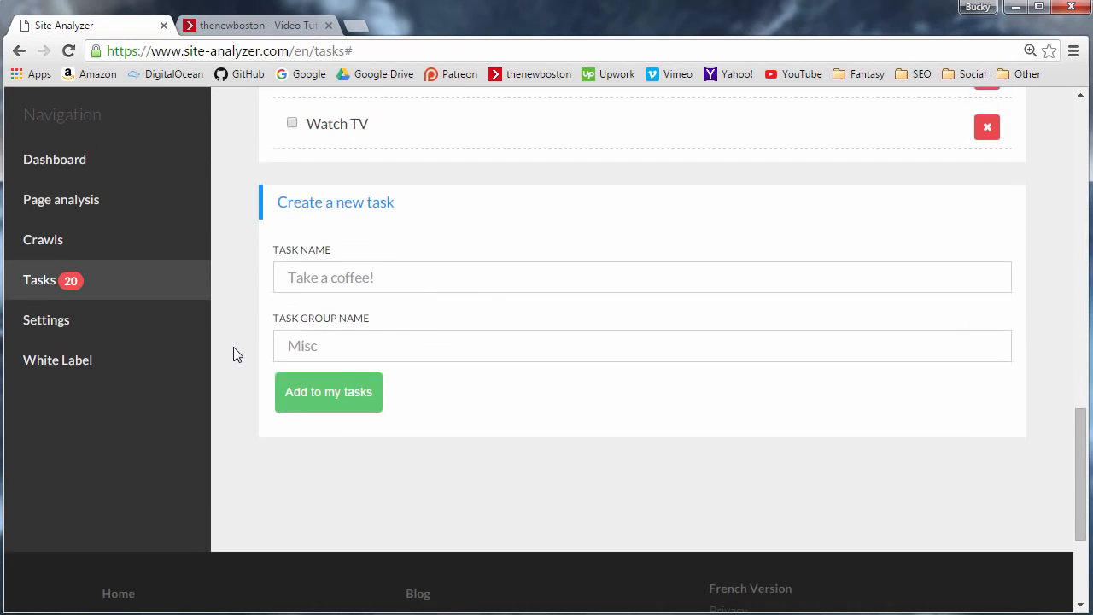
pyautogui.scroll(2, 343, 282)
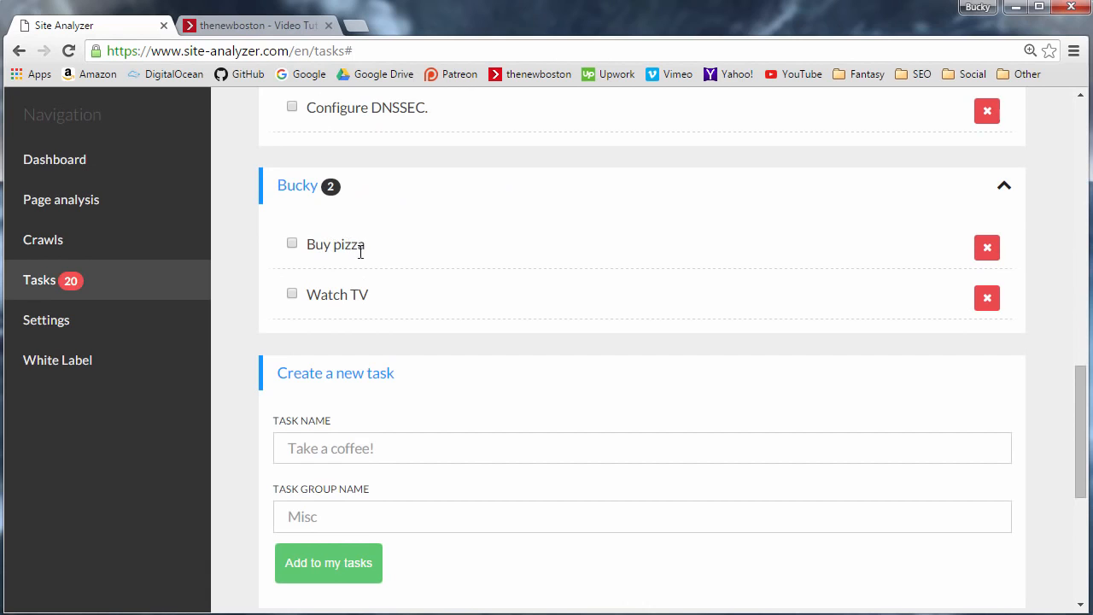
# Step: Create a "Fix everything" task in a new task group named with another person's first name
pyautogui.scroll(-1, 346, 398)
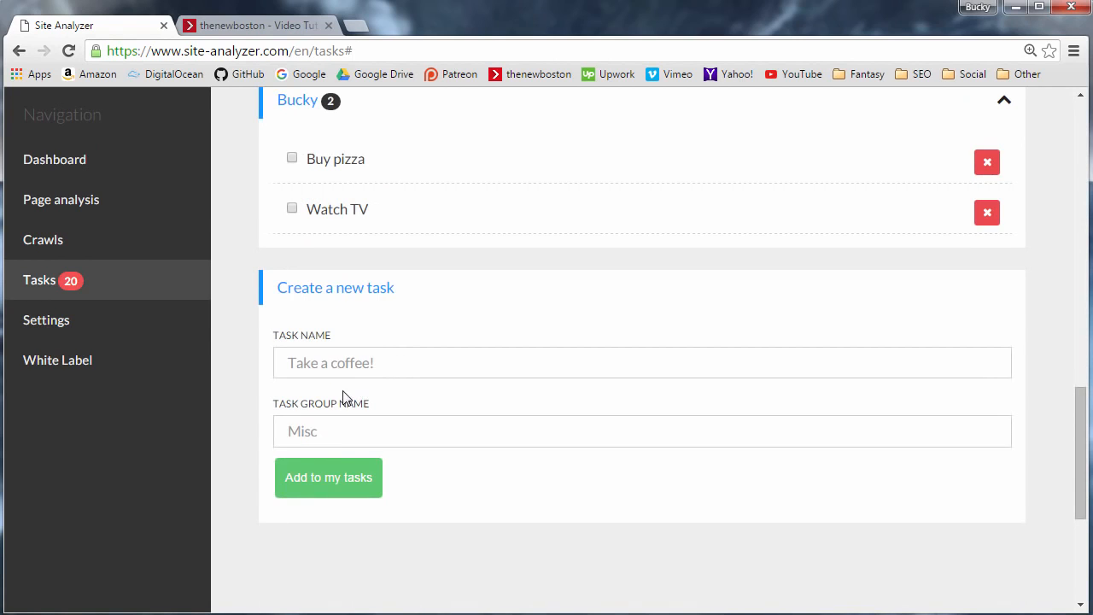
pyautogui.click(316, 427)
pyautogui.write('Er')
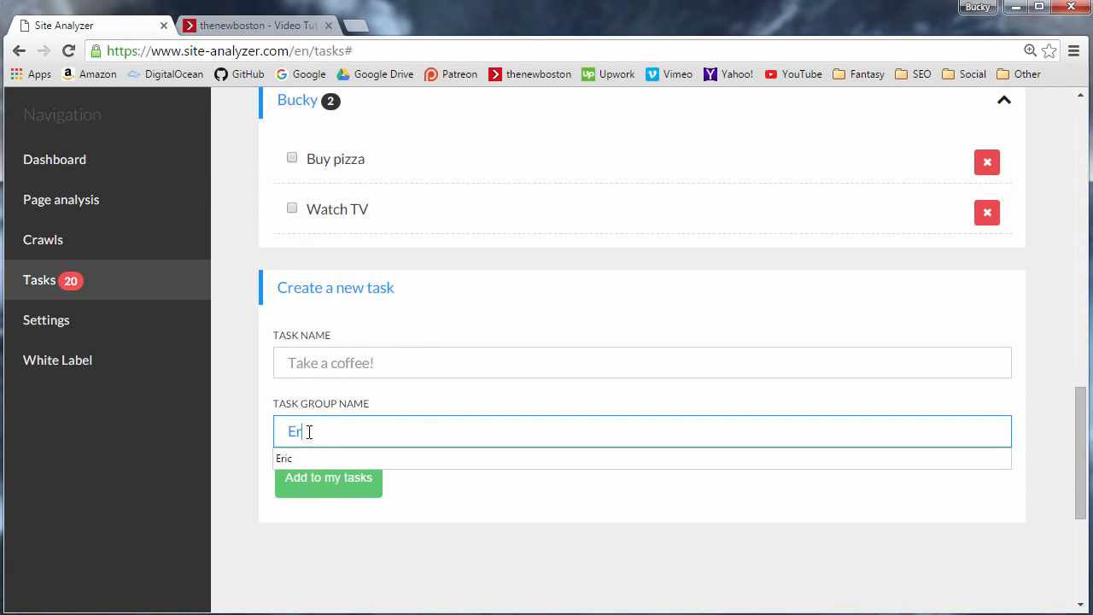
pyautogui.write('ic')
pyautogui.click(240, 386)
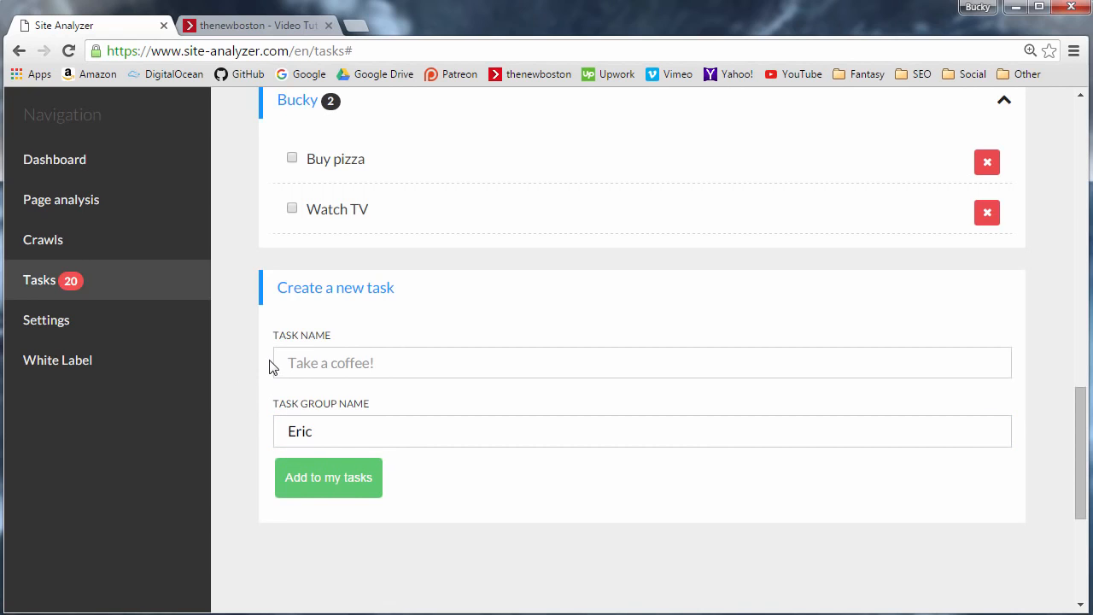
pyautogui.click(350, 357)
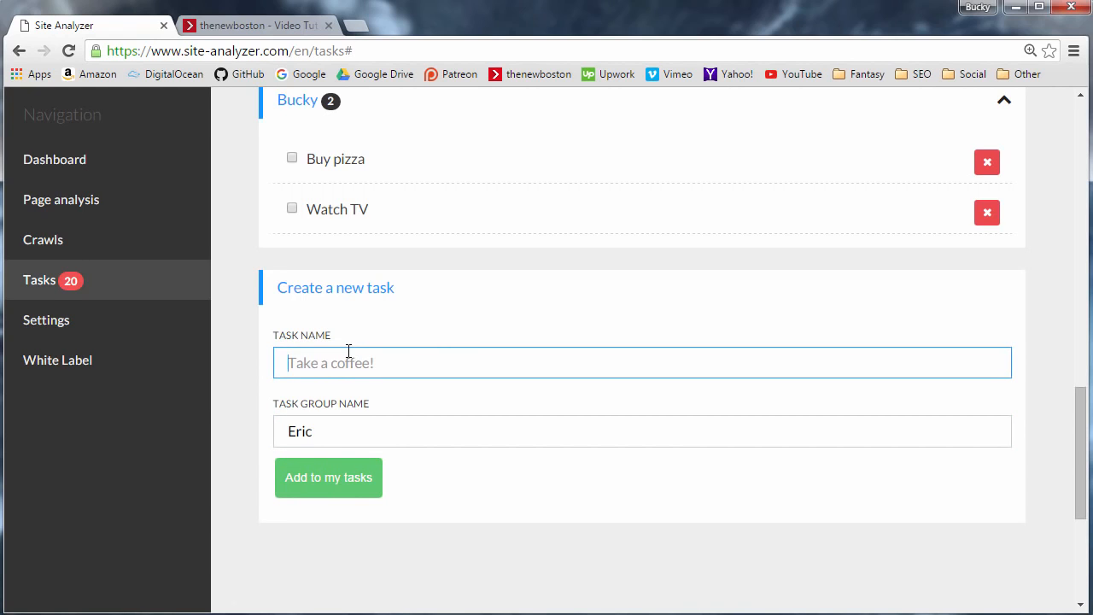
pyautogui.write('Fix')
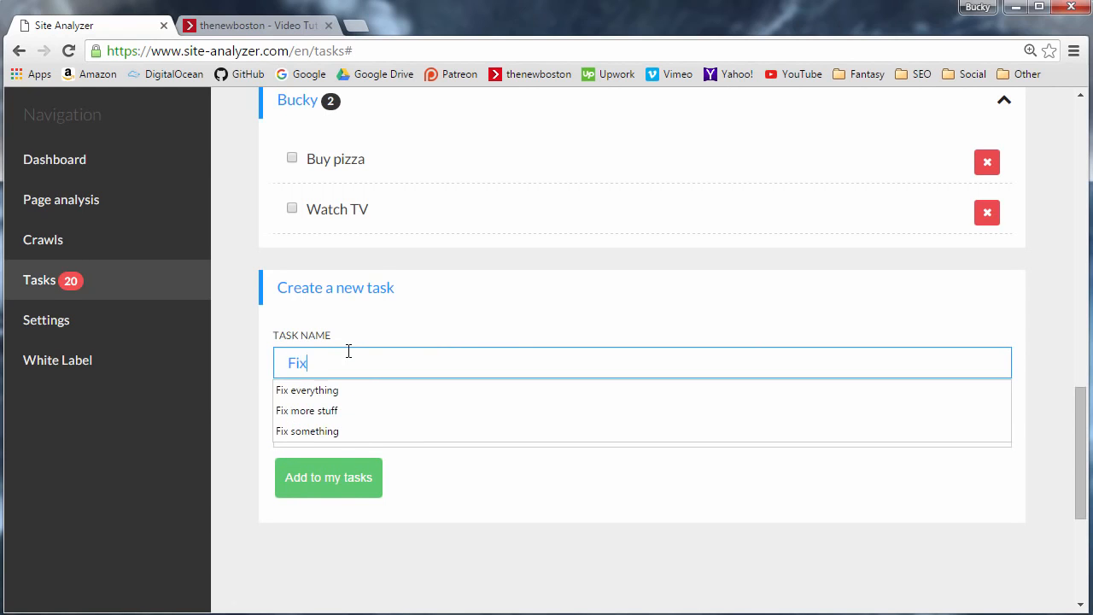
pyautogui.press('Down')
pyautogui.press('Escape')
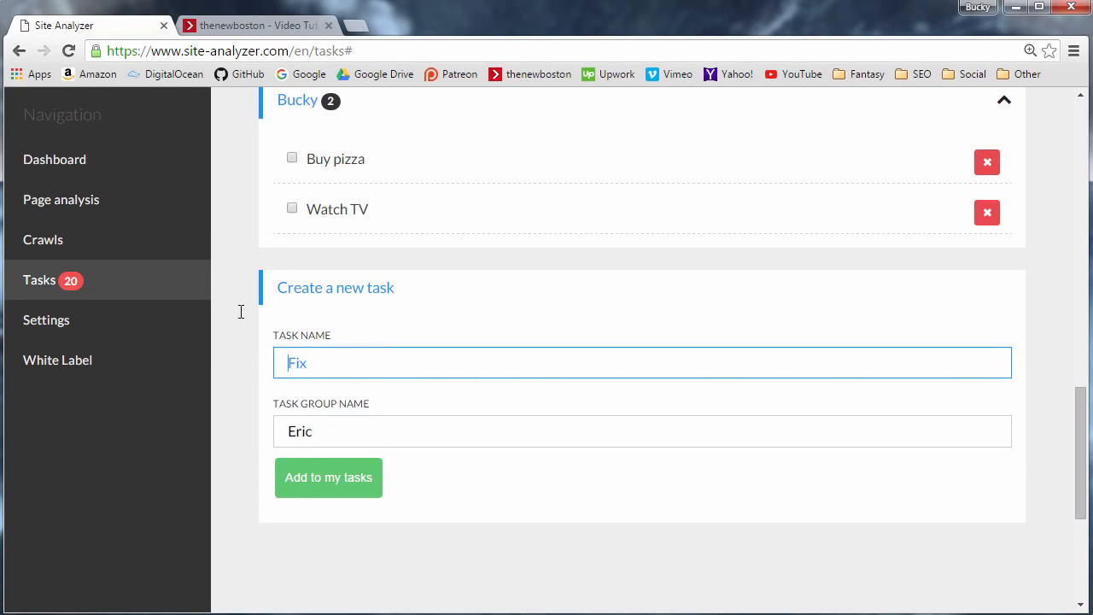
pyautogui.write('ev')
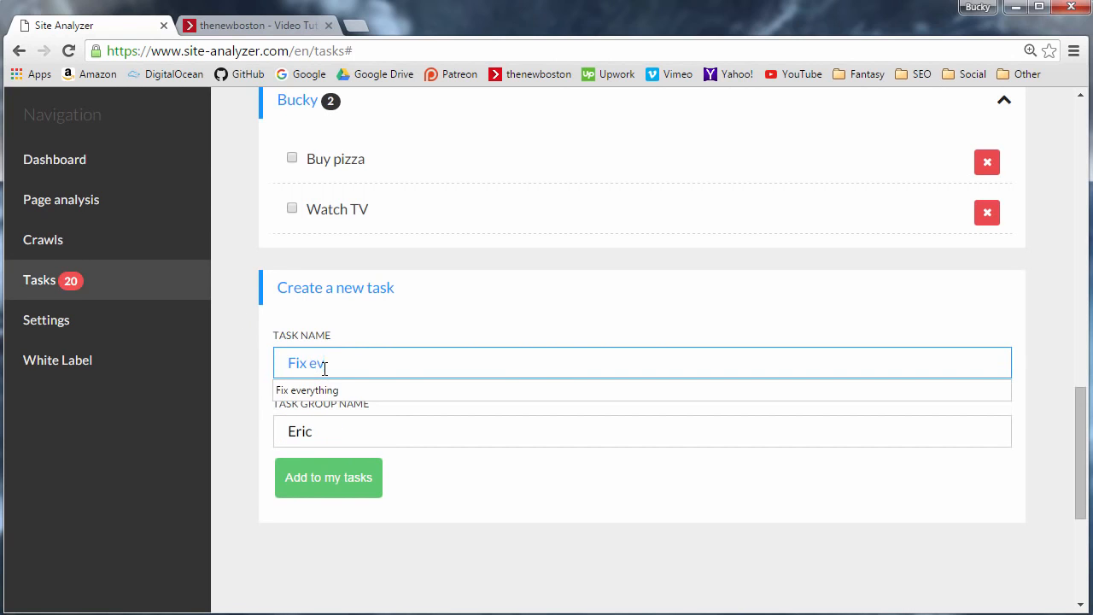
pyautogui.press('Down')
pyautogui.press('Return')
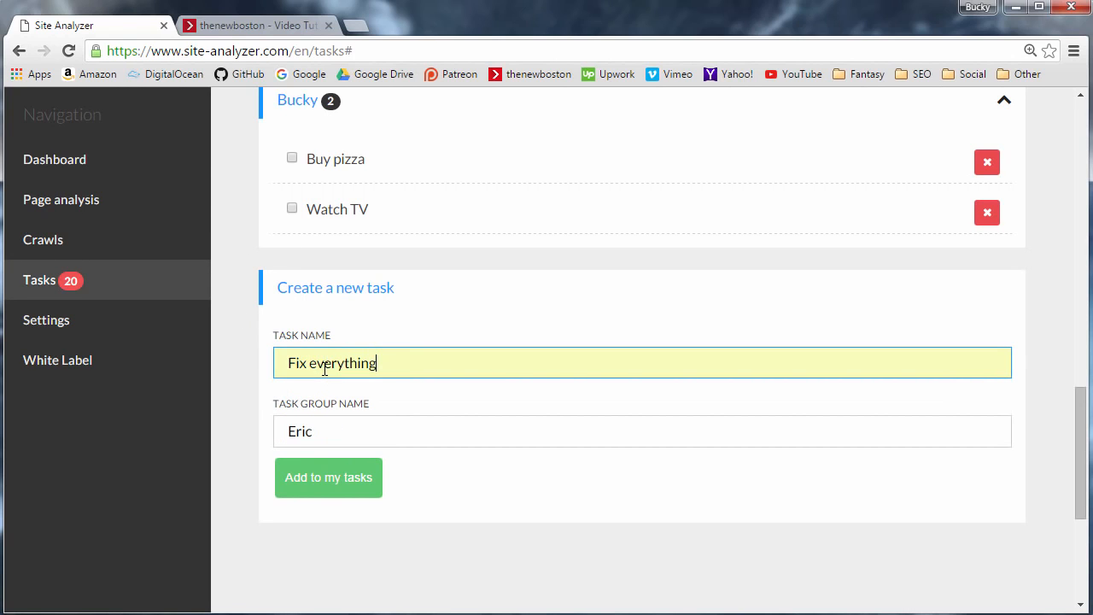
pyautogui.click(339, 488)
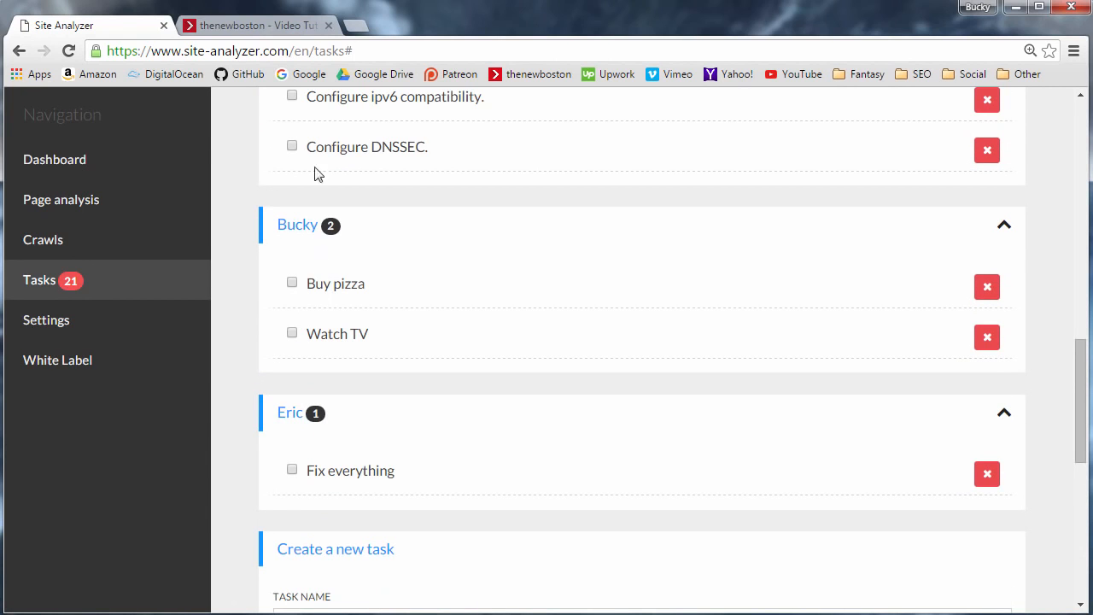
# Step: Review the full task list, from the thenewboston.com recommendations down to the two personal task groups
pyautogui.click(237, 25)
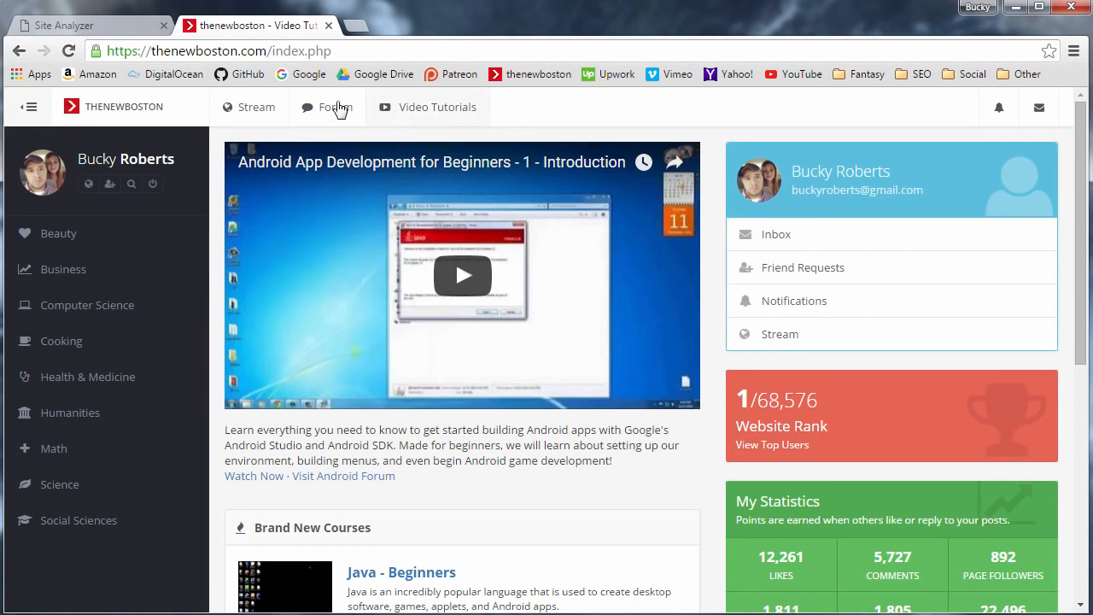
pyautogui.click(34, 25)
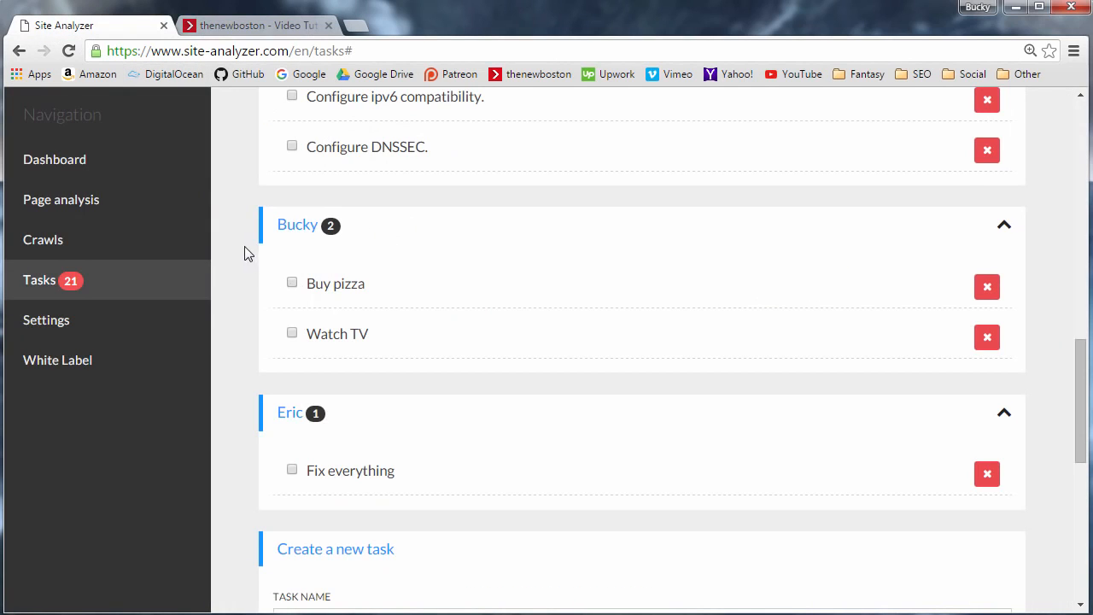
pyautogui.scroll(-2, 244, 244)
pyautogui.scroll(1, 239, 296)
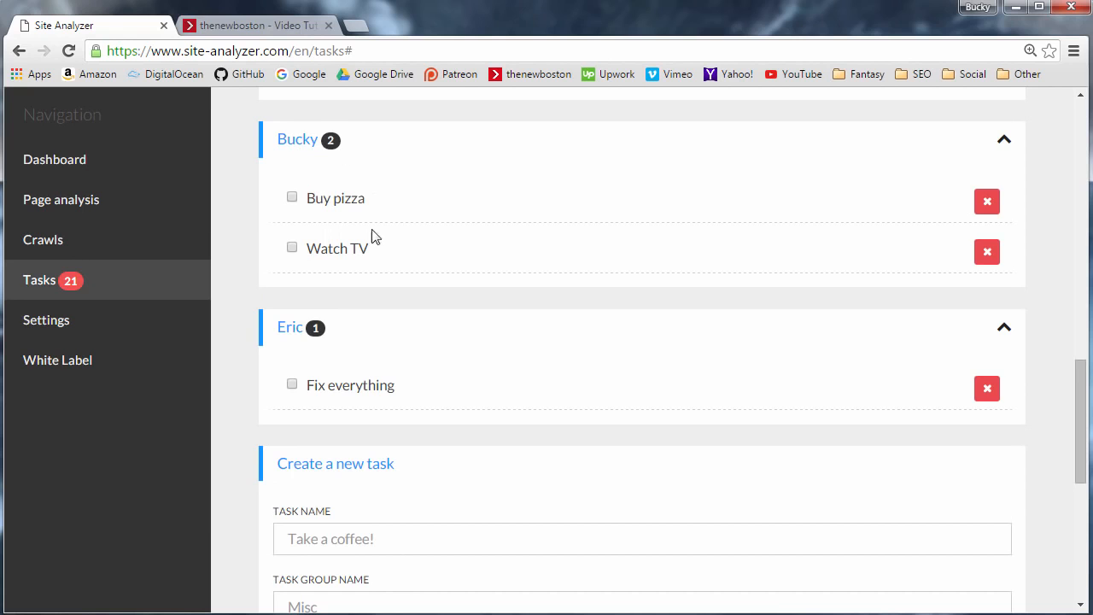
pyautogui.scroll(6, 342, 346)
pyautogui.scroll(7, 335, 355)
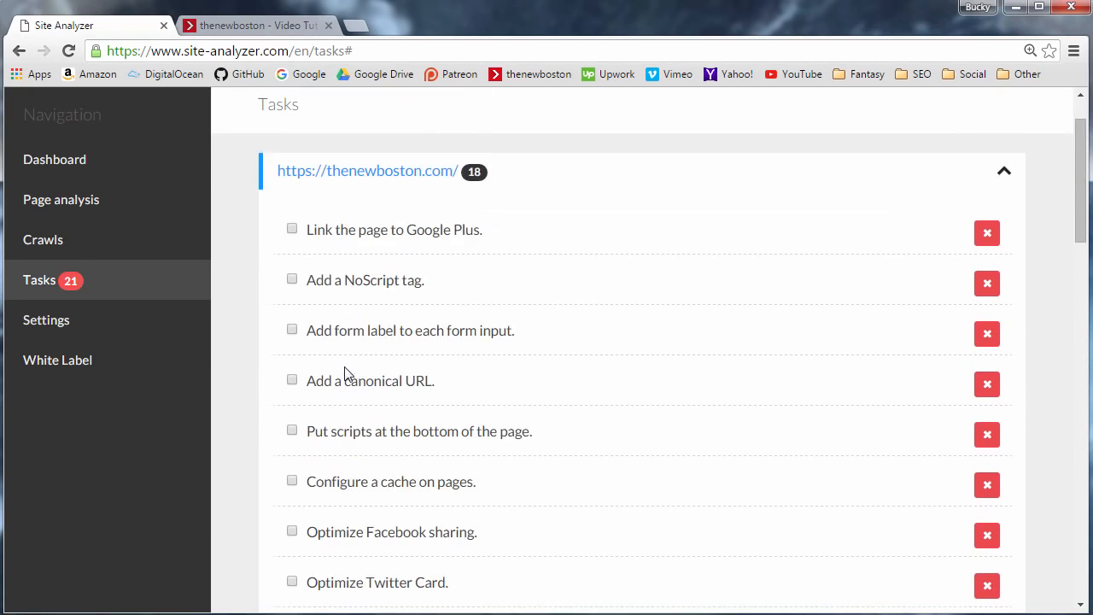
pyautogui.scroll(-4, 402, 251)
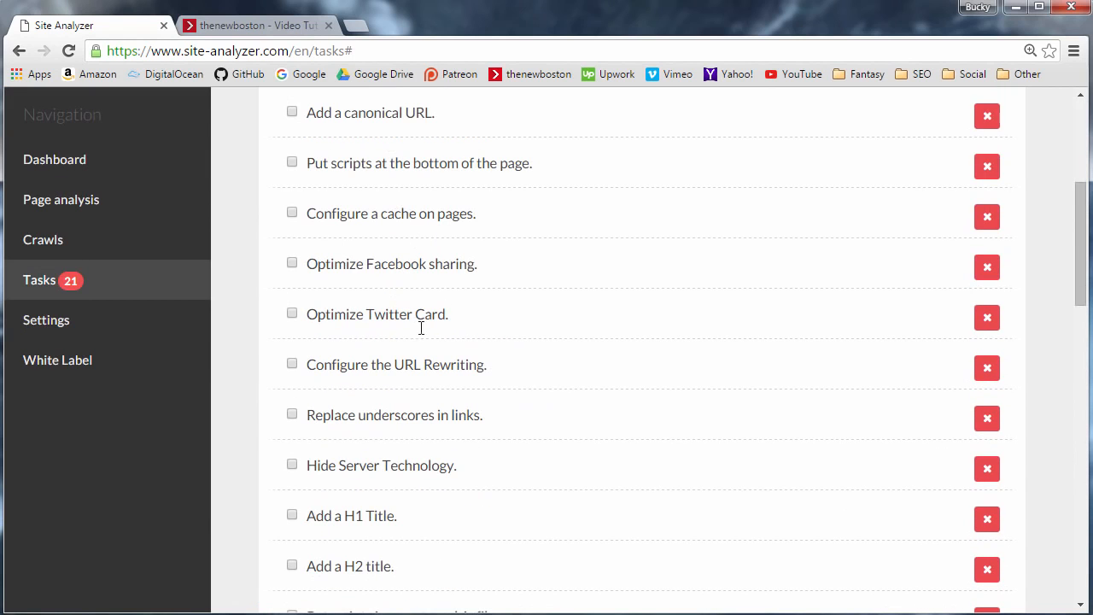
pyautogui.scroll(-10, 415, 257)
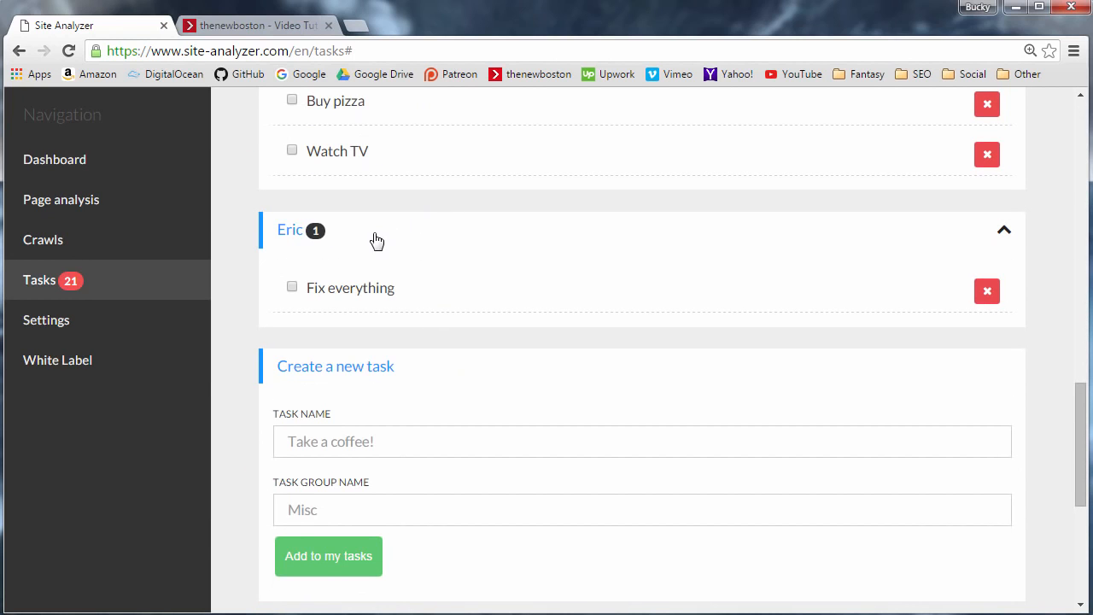
# Step: Open the account's profile settings and examine the public name, e-mail and password sections
pyautogui.click(124, 320)
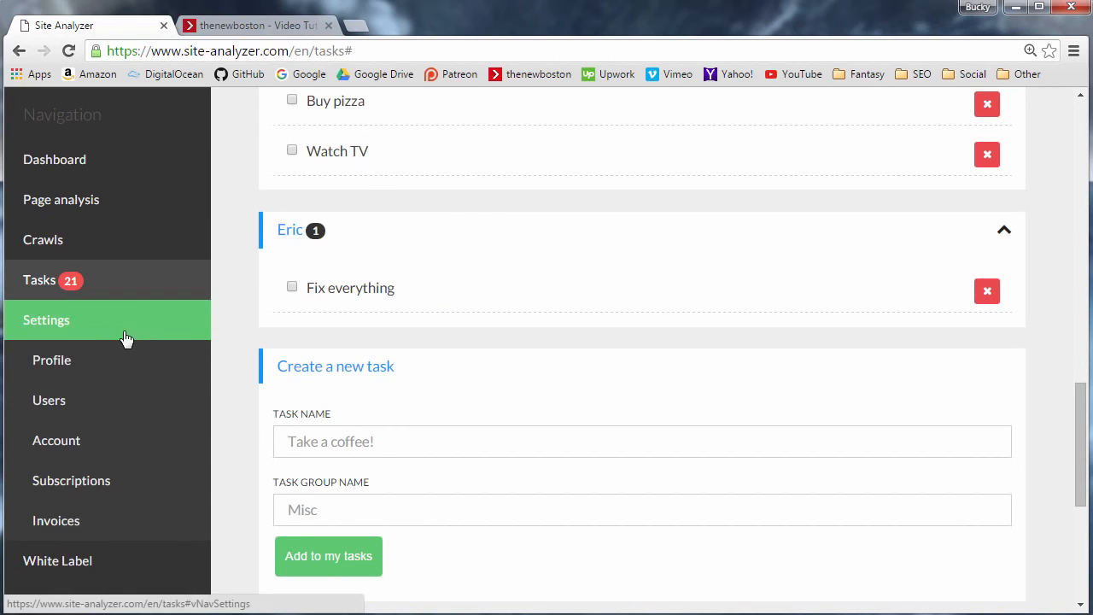
pyautogui.click(92, 359)
pyautogui.scroll(-3, 290, 281)
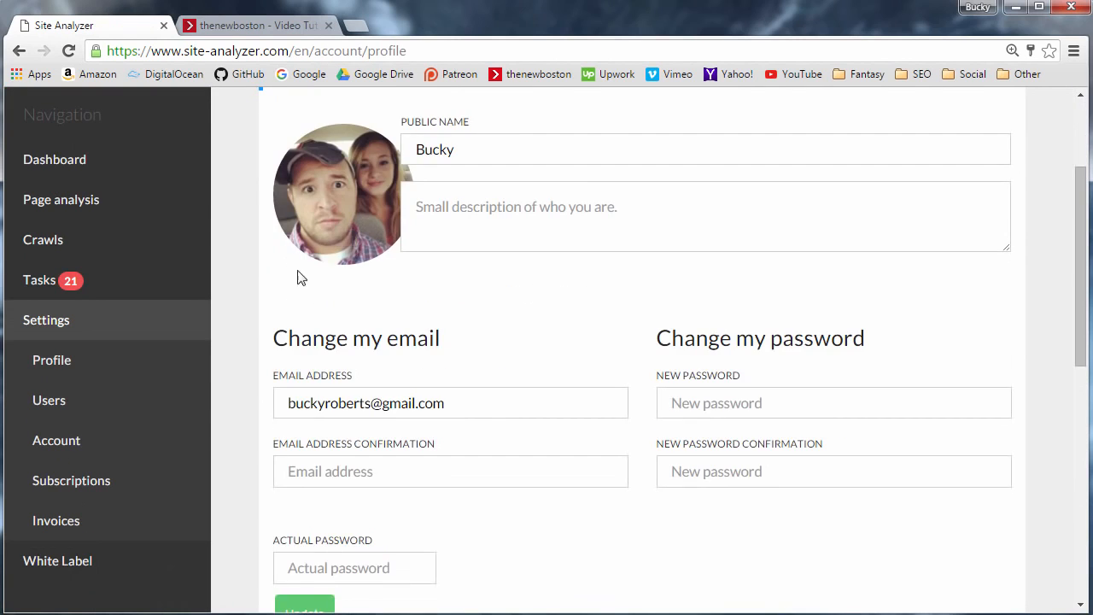
pyautogui.scroll(4, 253, 309)
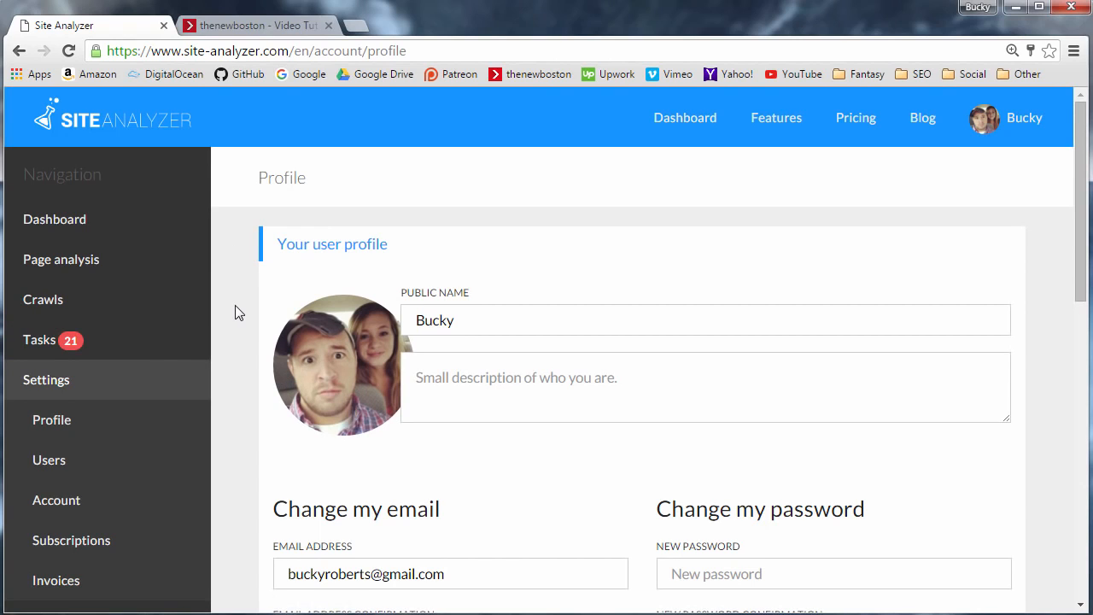
pyautogui.scroll(-6, 239, 305)
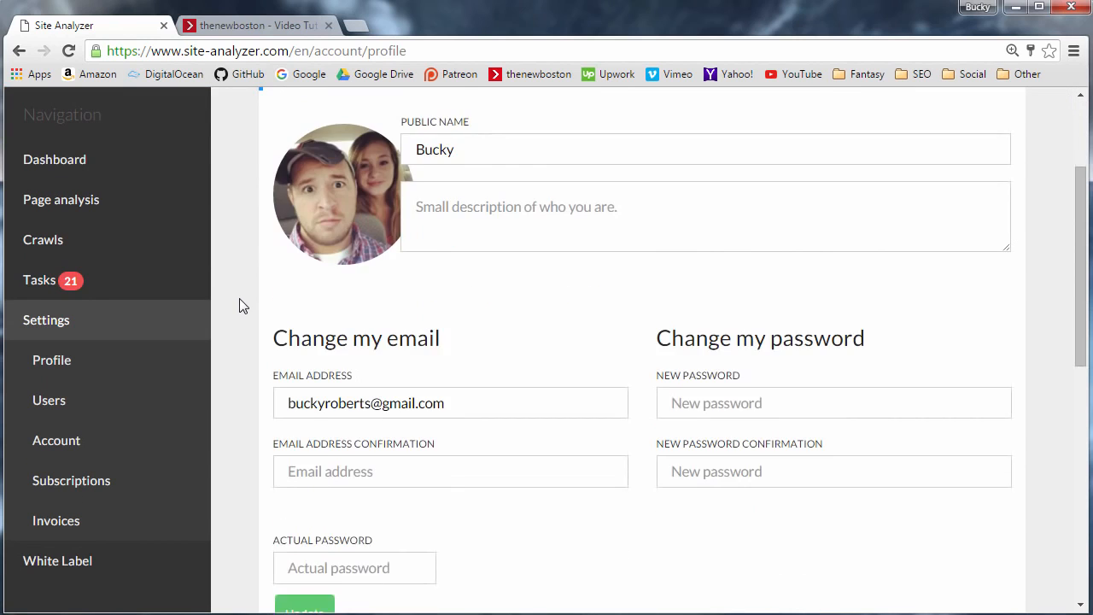
# Step: View the White Label themes page and the lists of saved page analyses and crawl reports
pyautogui.click(108, 570)
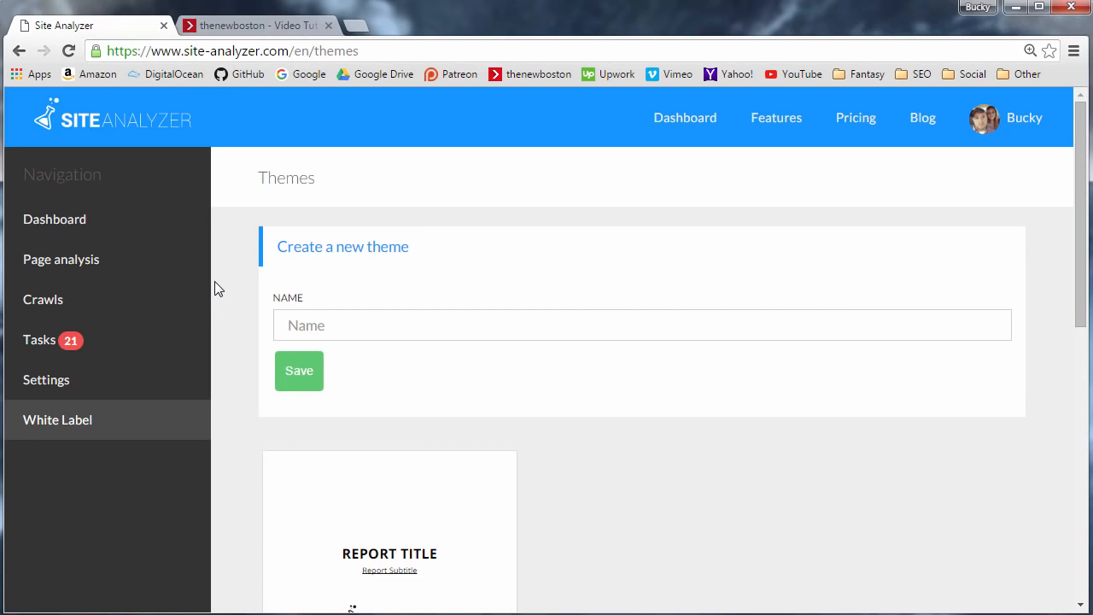
pyautogui.scroll(-2, 225, 281)
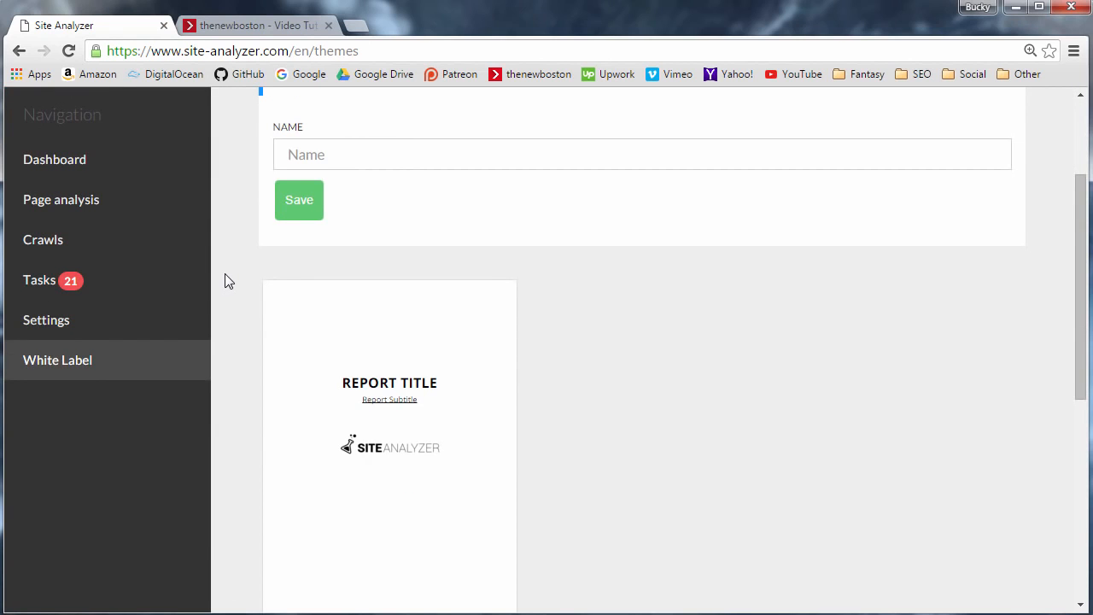
pyautogui.click(118, 203)
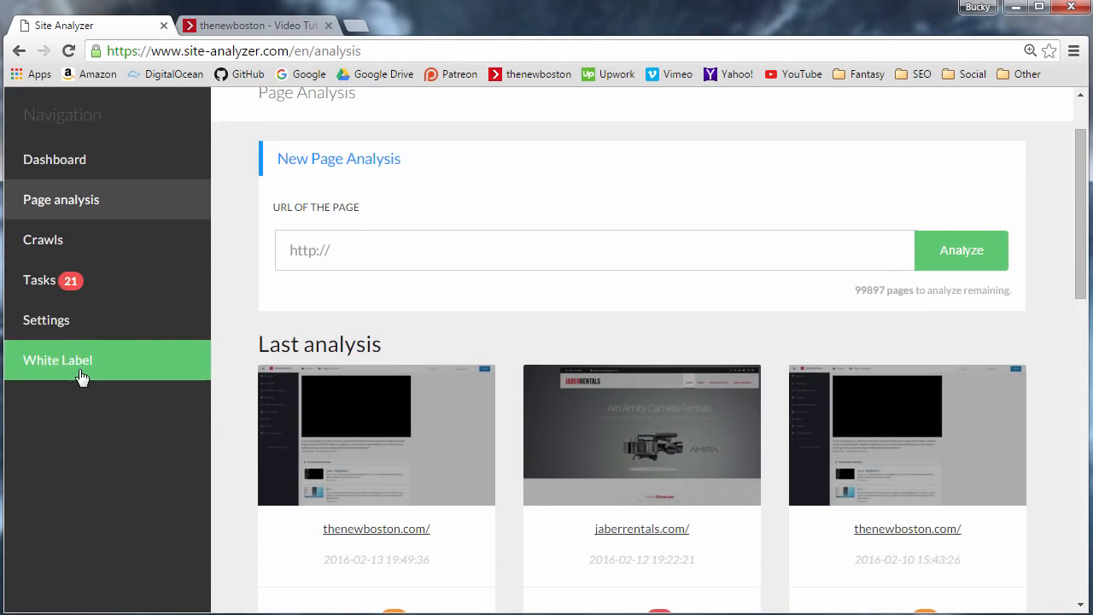
pyautogui.click(103, 246)
pyautogui.scroll(-4, 463, 361)
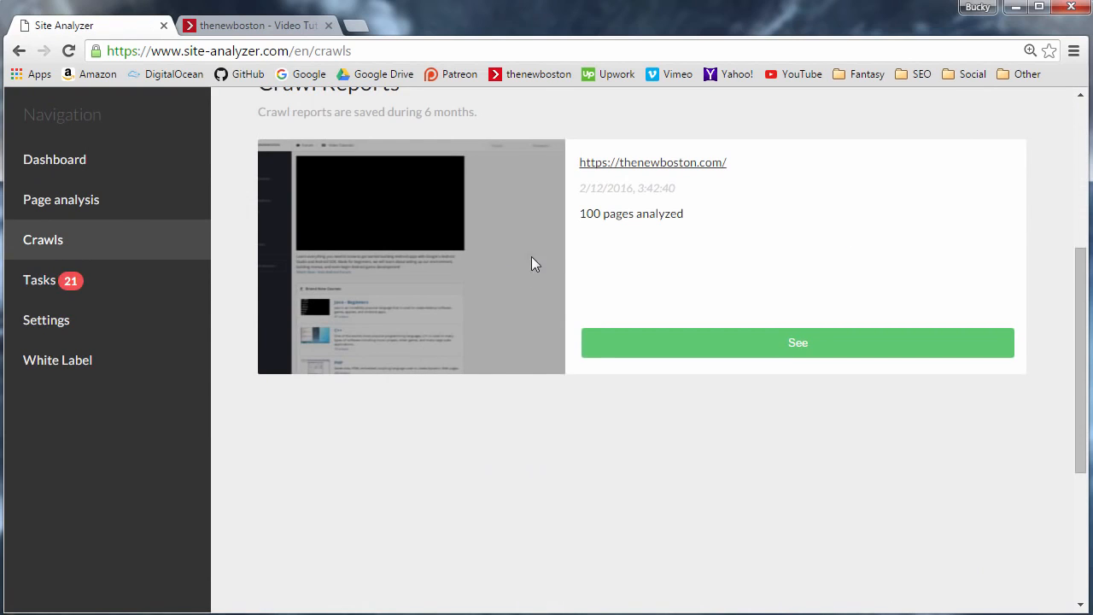
# Step: Create a new White Label report theme named with the account owner's first name followed by "s Theme"
pyautogui.click(86, 357)
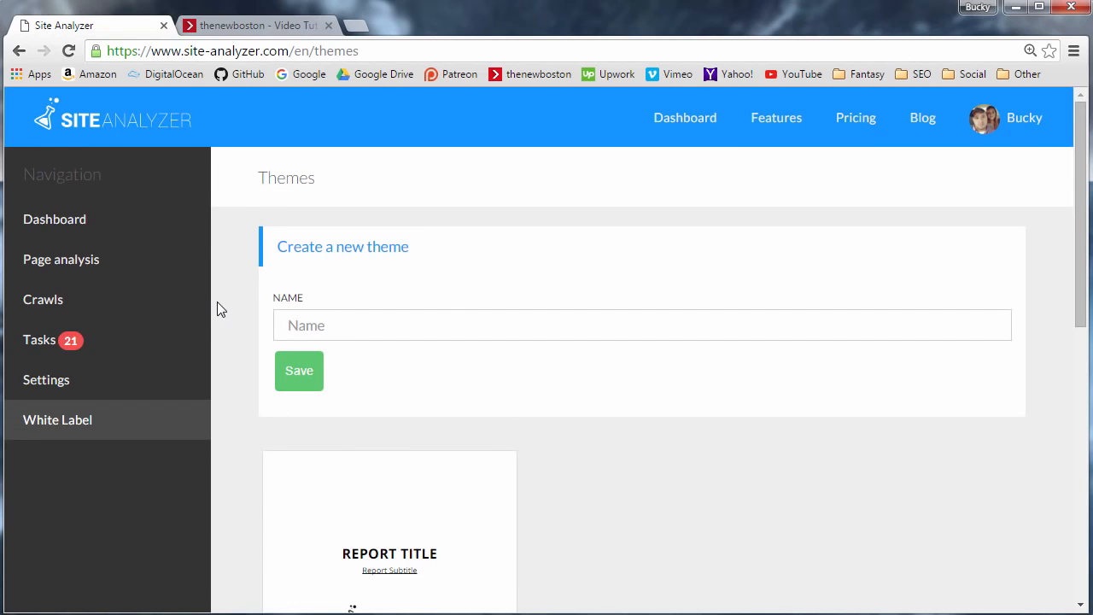
pyautogui.scroll(-2, 219, 308)
pyautogui.scroll(-1, 226, 310)
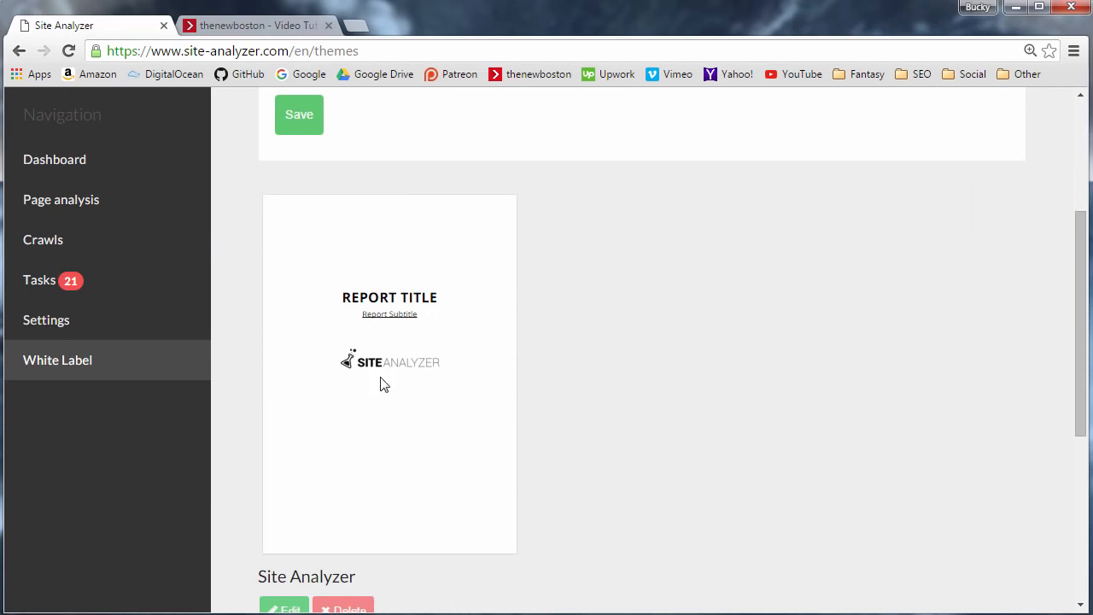
pyautogui.scroll(2, 386, 317)
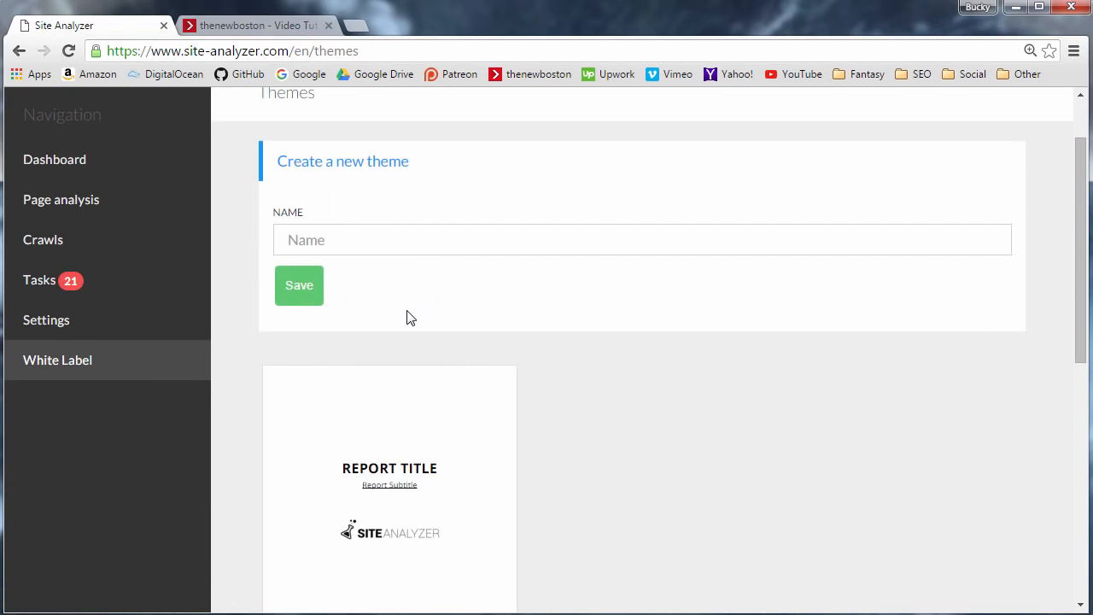
pyautogui.click(365, 244)
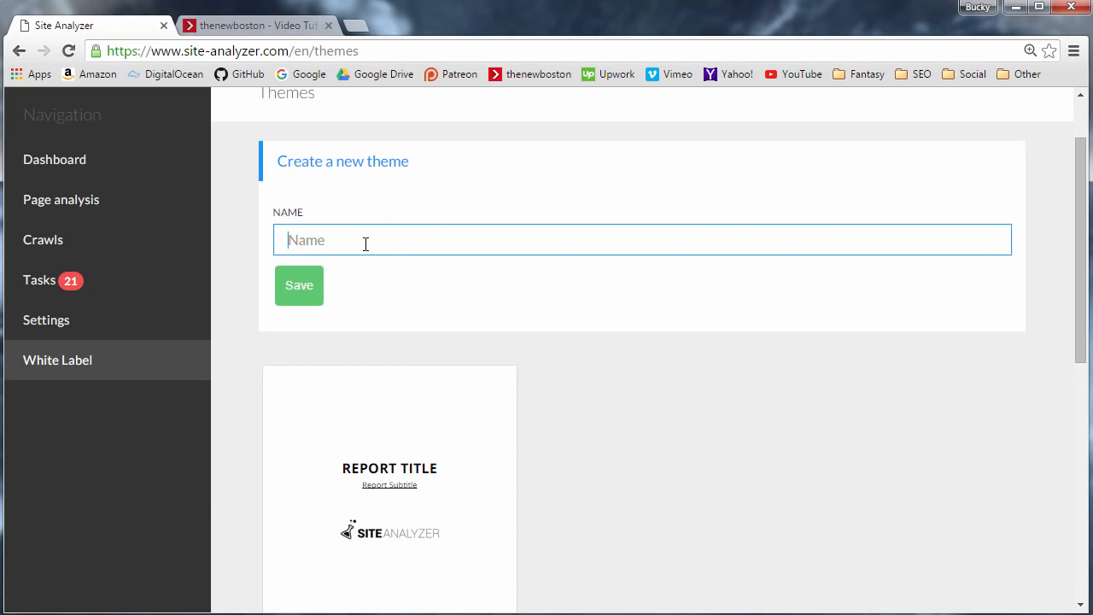
pyautogui.write('Buckyd')
pyautogui.press('BackSpace')
pyautogui.write('s Theme')
pyautogui.click(305, 292)
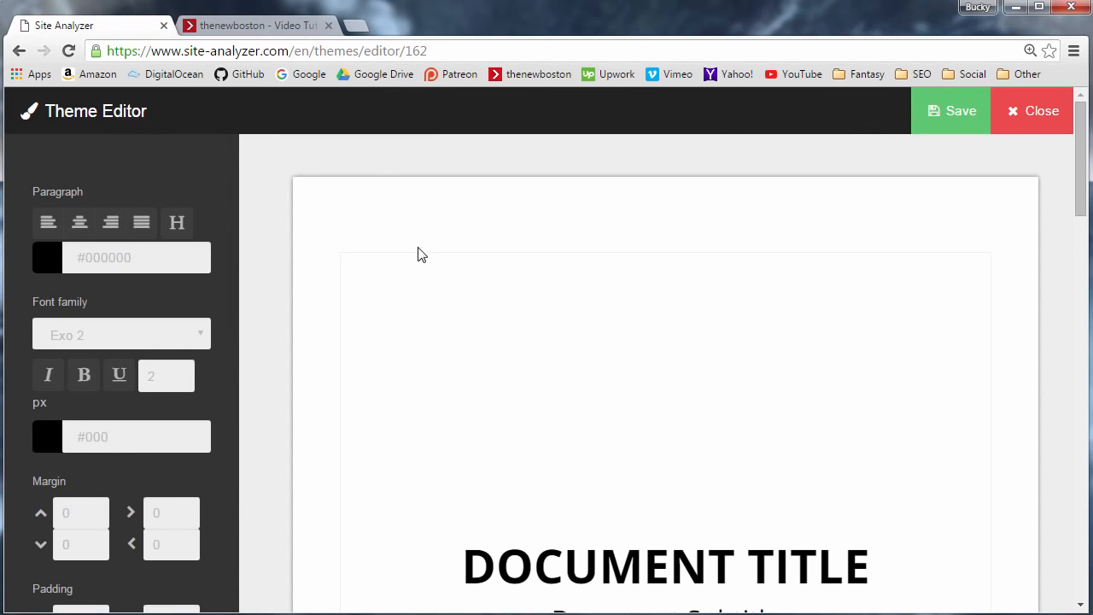
# Step: Remove the bold from the theme's document title and set its text colour to blue #134a92
pyautogui.scroll(-4, 388, 193)
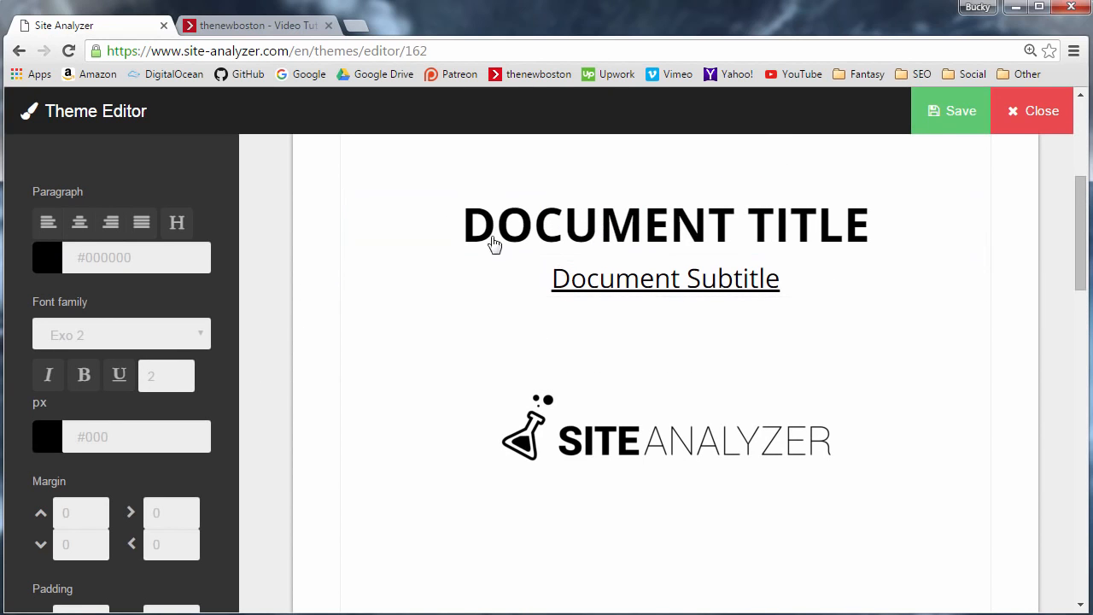
pyautogui.click(569, 227)
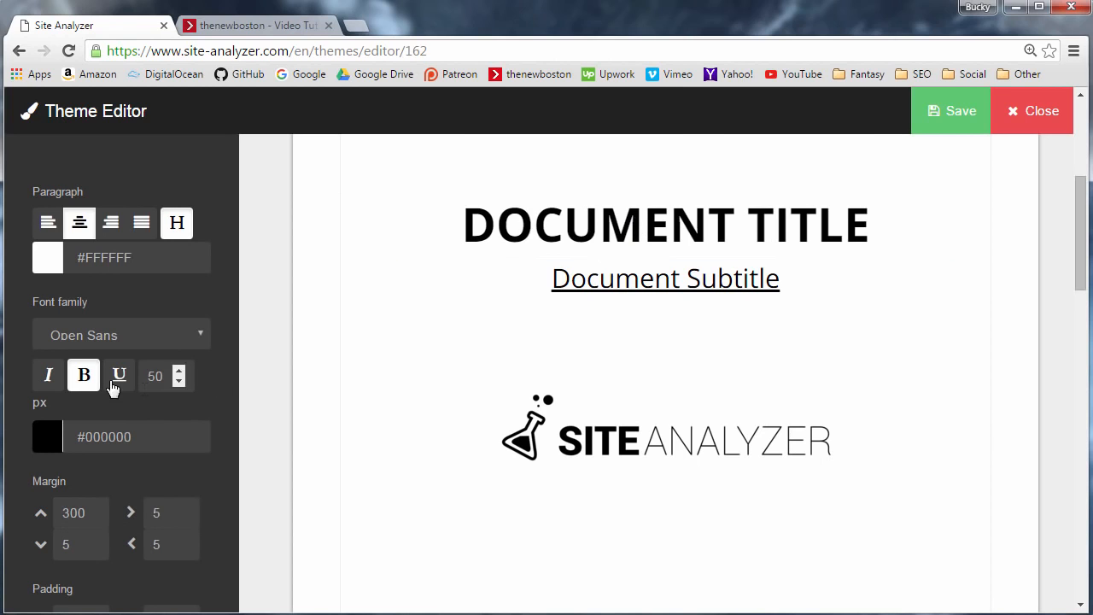
pyautogui.click(85, 377)
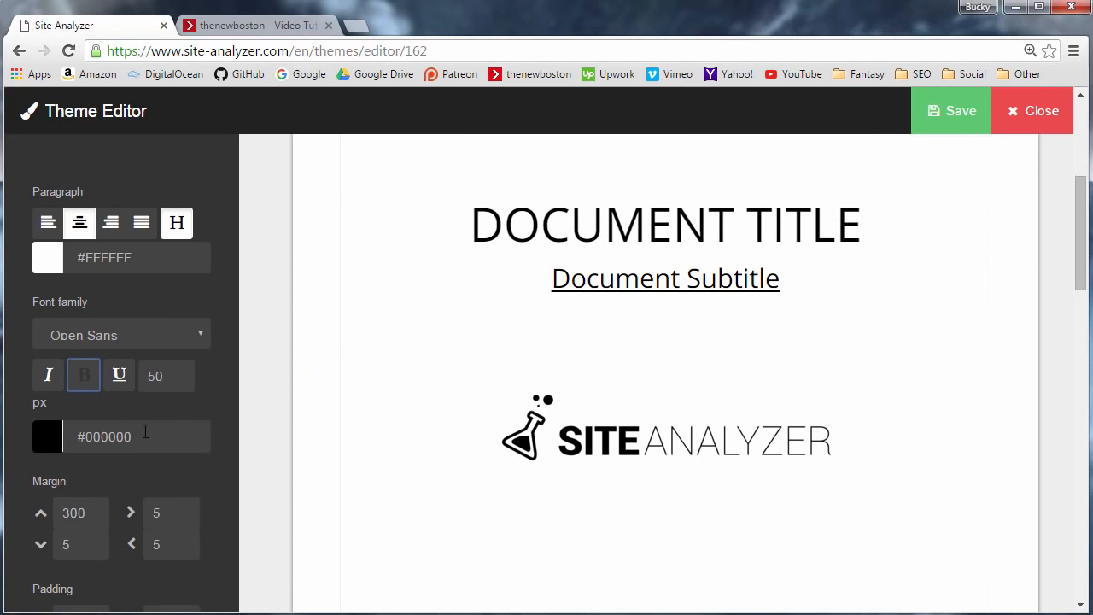
pyautogui.click(44, 435)
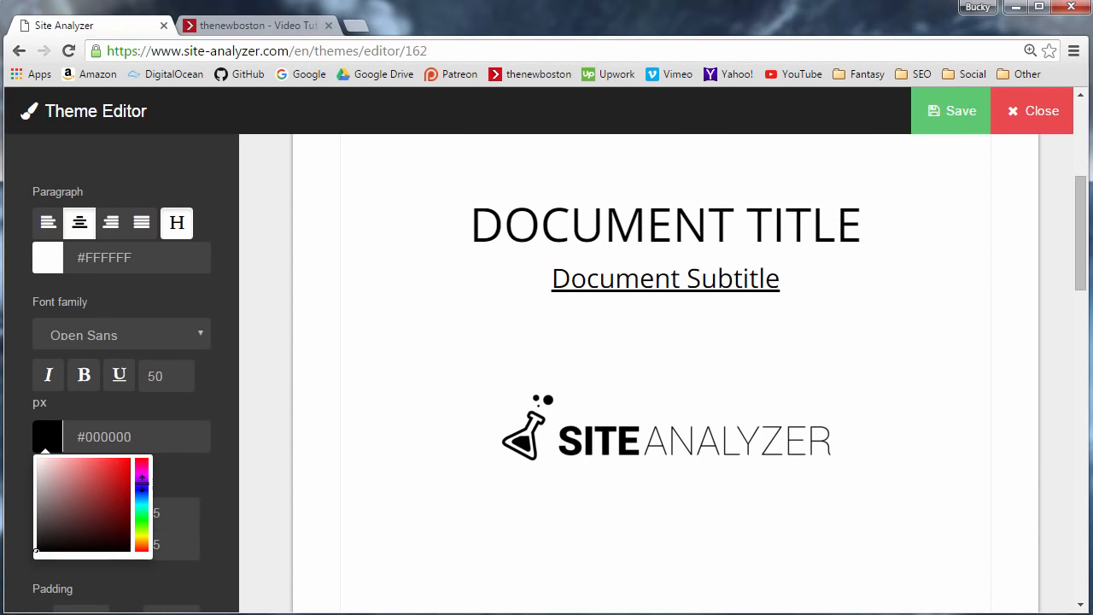
pyautogui.moveTo(142, 487); pyautogui.dragTo(118, 497)
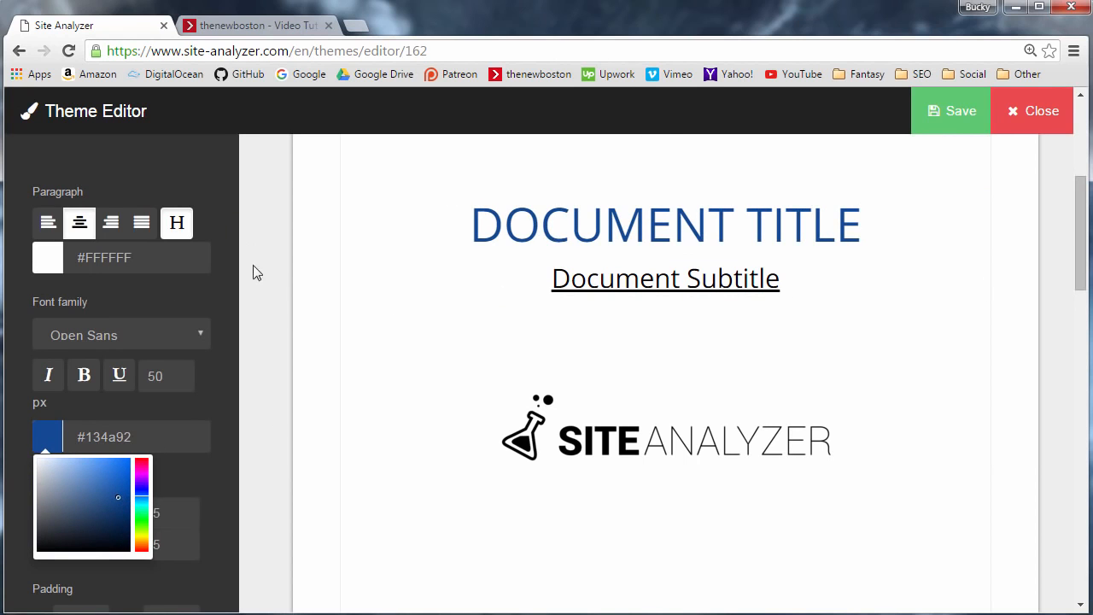
pyautogui.scroll(-3, 339, 324)
pyautogui.scroll(4, 678, 312)
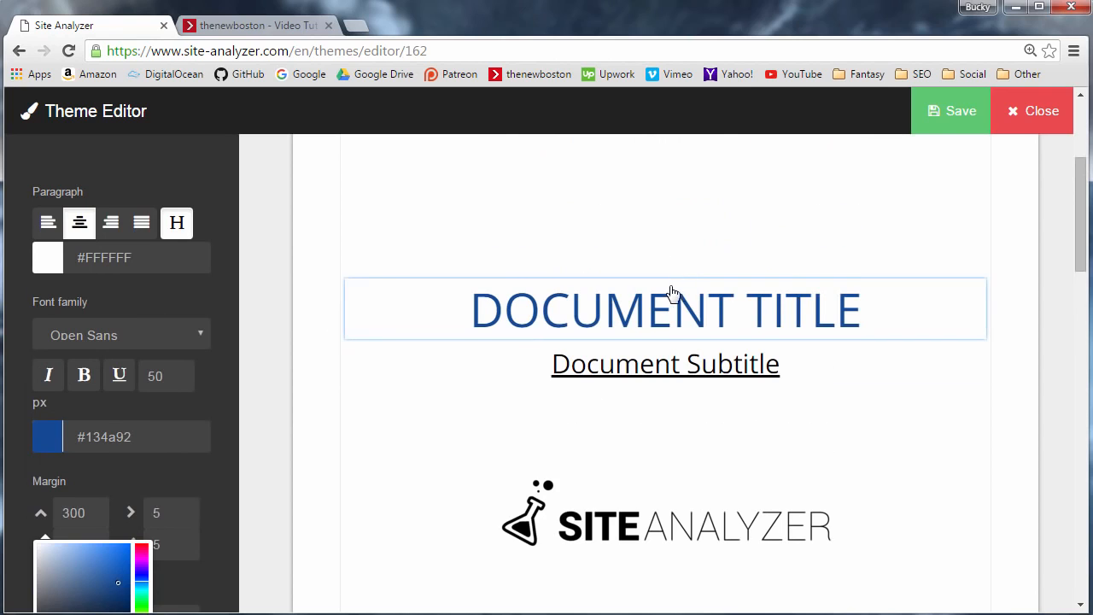
pyautogui.click(212, 295)
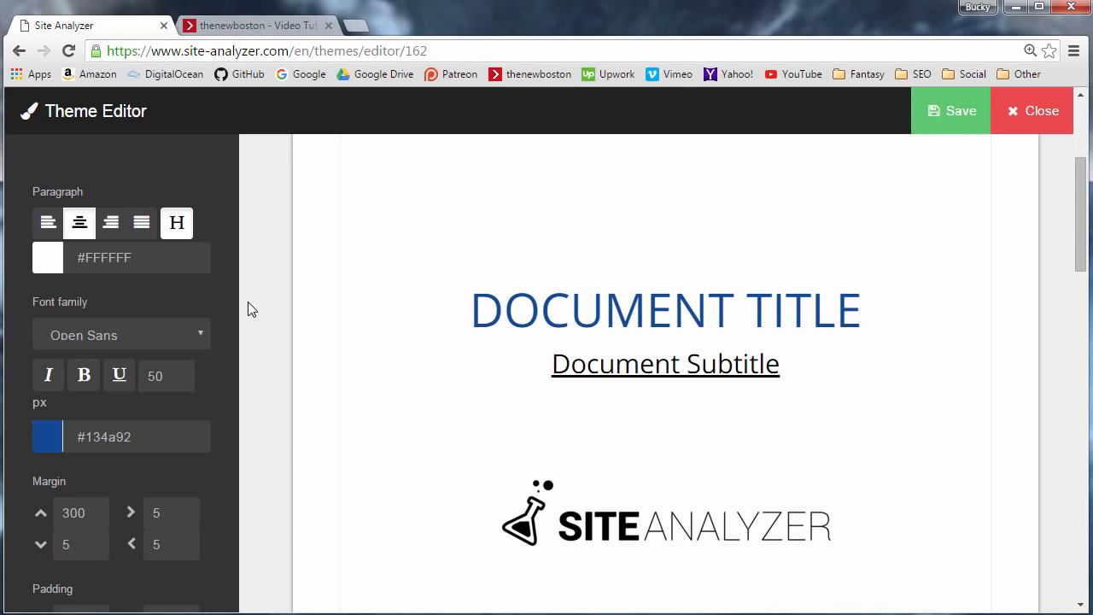
# Step: Review the theme preview from the document title through the analysis criteria example and save the theme
pyautogui.scroll(-2, 310, 359)
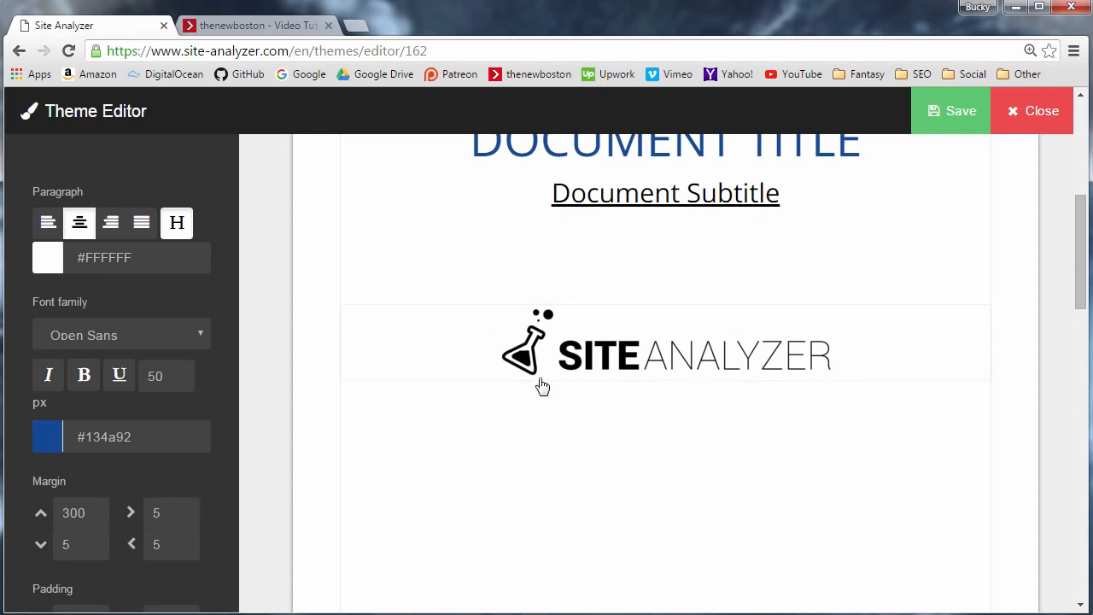
pyautogui.scroll(1, 668, 262)
pyautogui.scroll(-10, 627, 315)
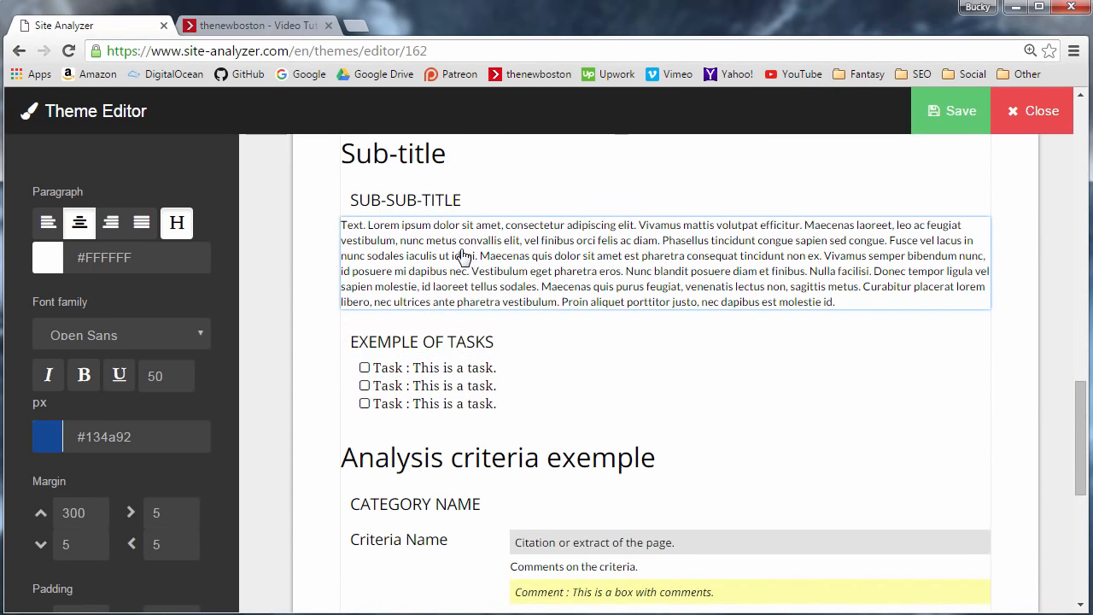
pyautogui.scroll(-2, 572, 258)
pyautogui.scroll(7, 573, 316)
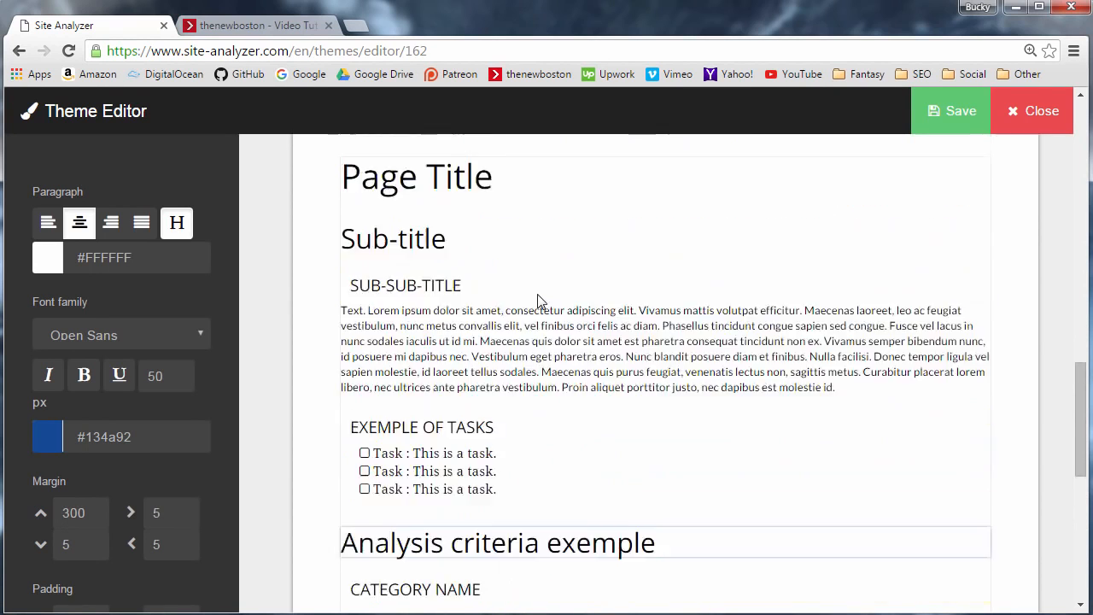
pyautogui.scroll(5, 573, 316)
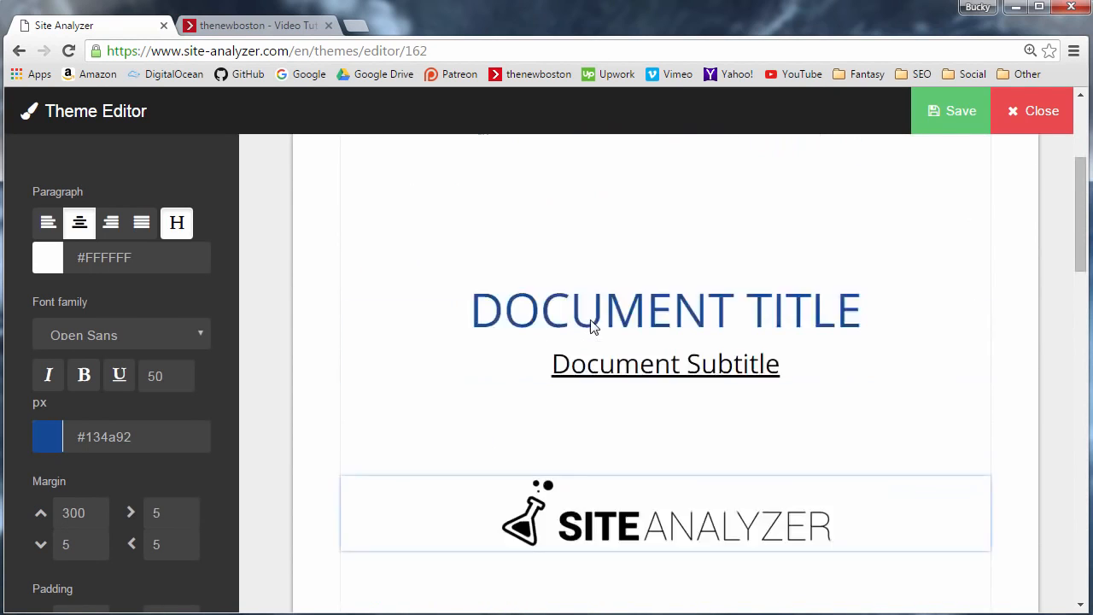
pyautogui.click(957, 113)
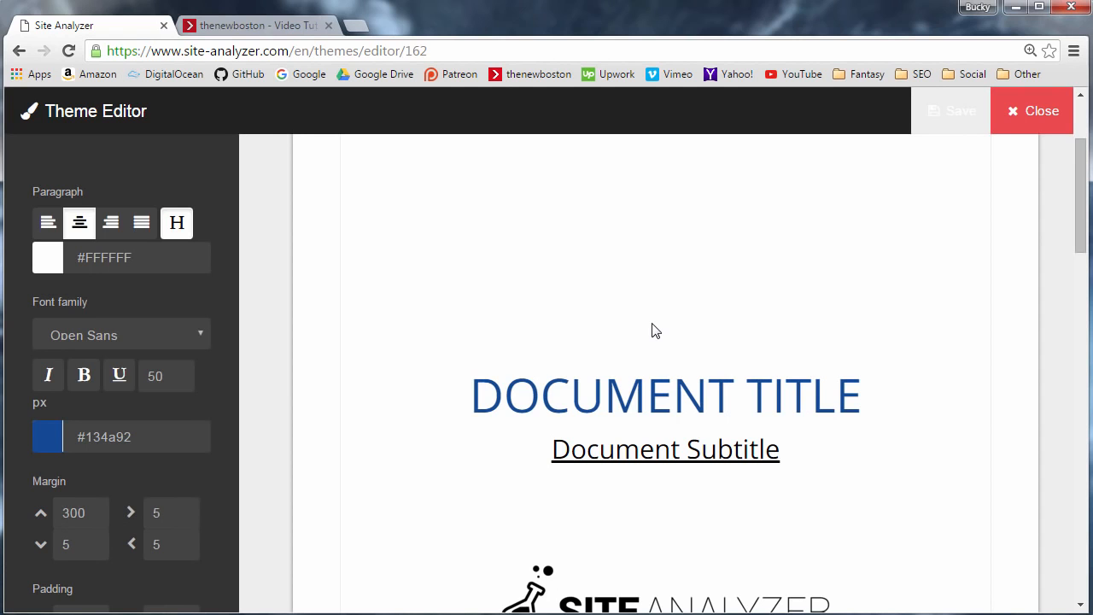
# Step: Close the theme editor and open the website crawls page
pyautogui.click(277, 27)
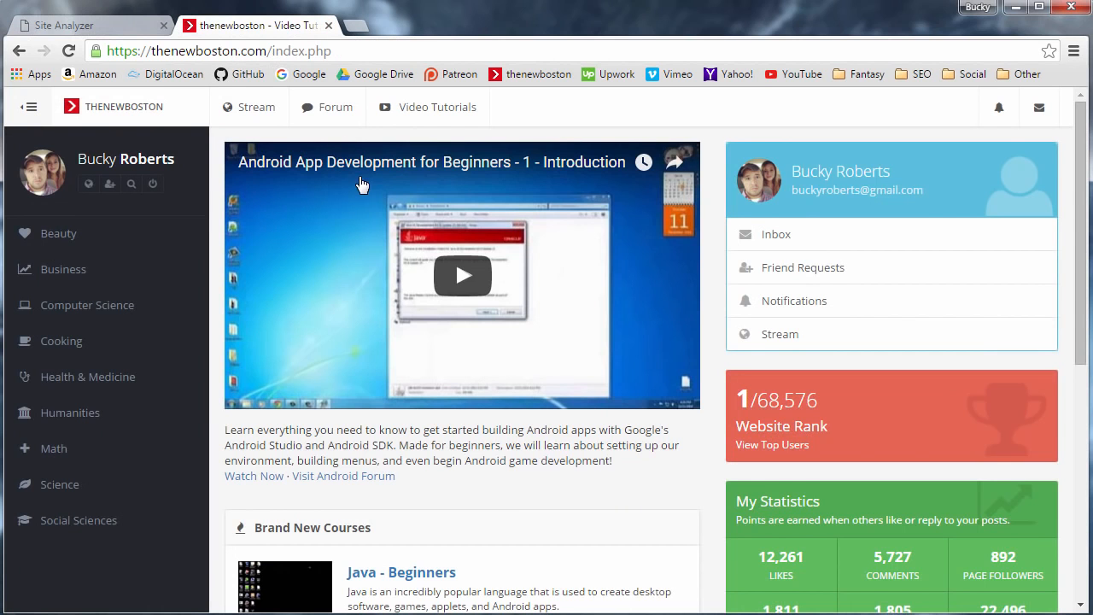
pyautogui.click(86, 32)
pyautogui.scroll(-1, 693, 329)
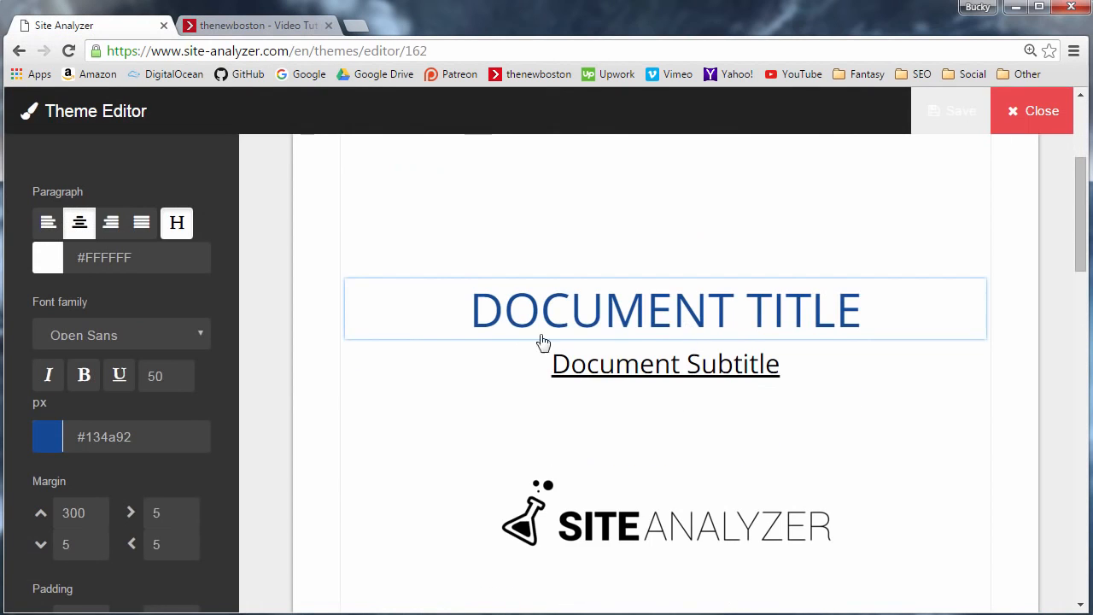
pyautogui.click(1017, 117)
pyautogui.scroll(-4, 499, 354)
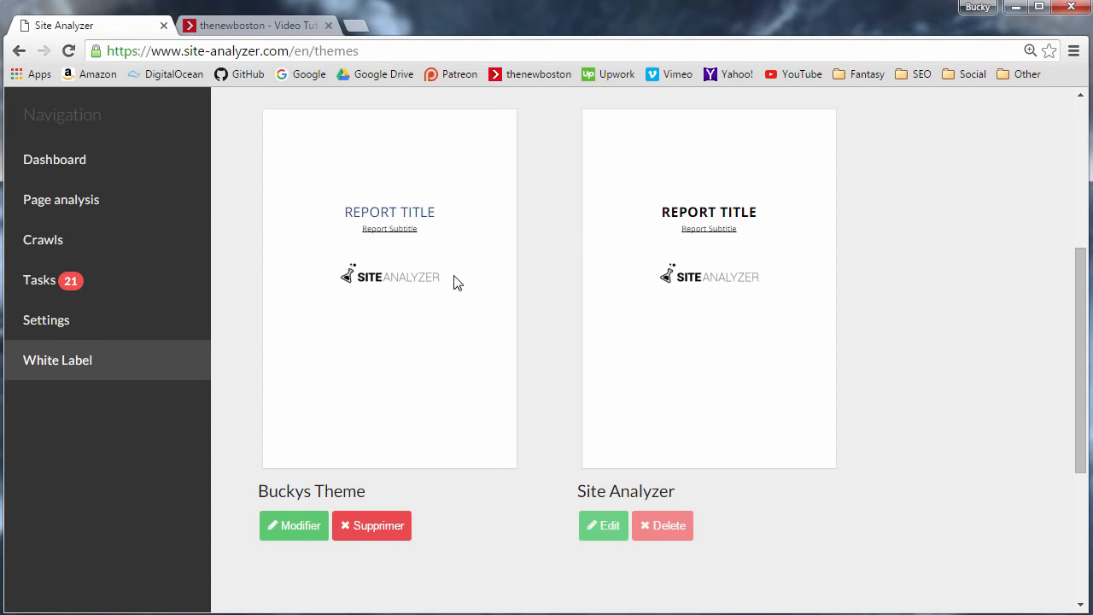
pyautogui.click(86, 241)
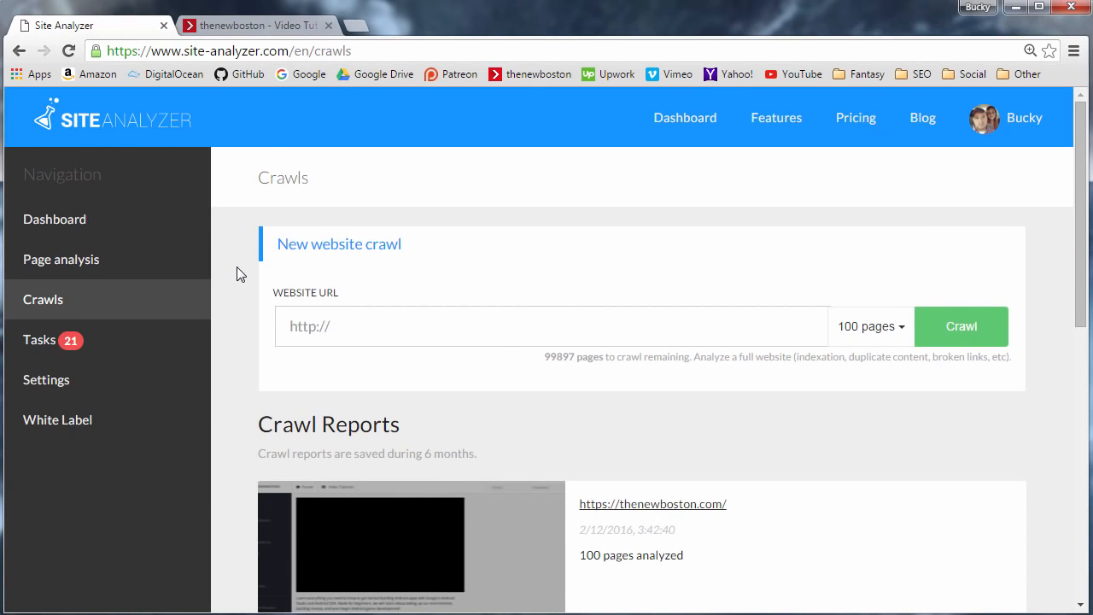
pyautogui.click(266, 25)
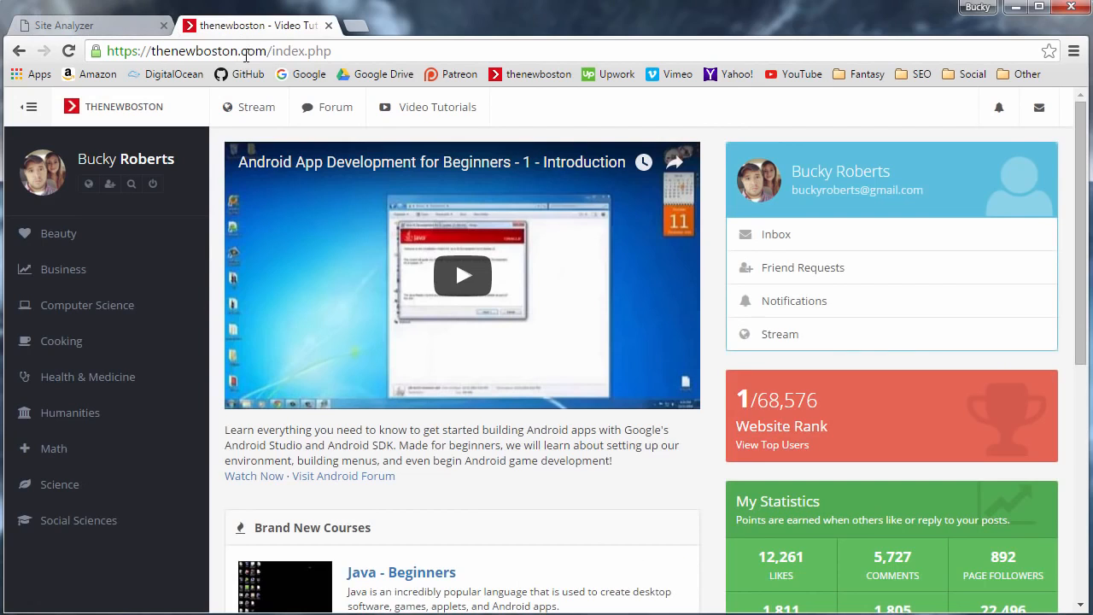
pyautogui.click(229, 51)
pyautogui.rightClick(229, 52)
pyautogui.click(252, 113)
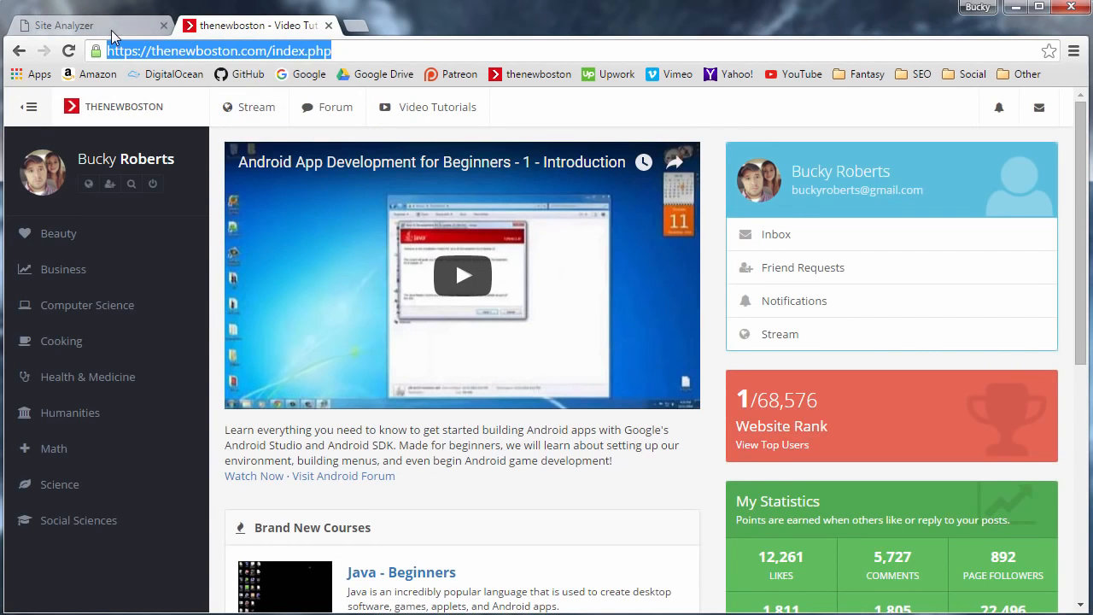
pyautogui.click(77, 25)
pyautogui.click(433, 336)
pyautogui.hotkey('ctrl', 'v')
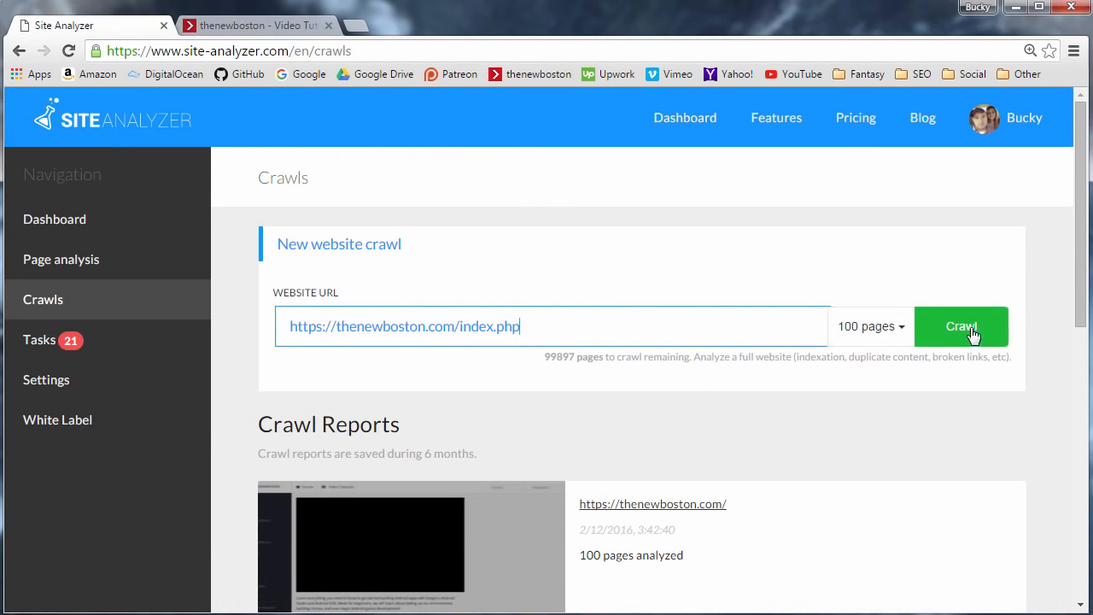
pyautogui.scroll(-2, 680, 358)
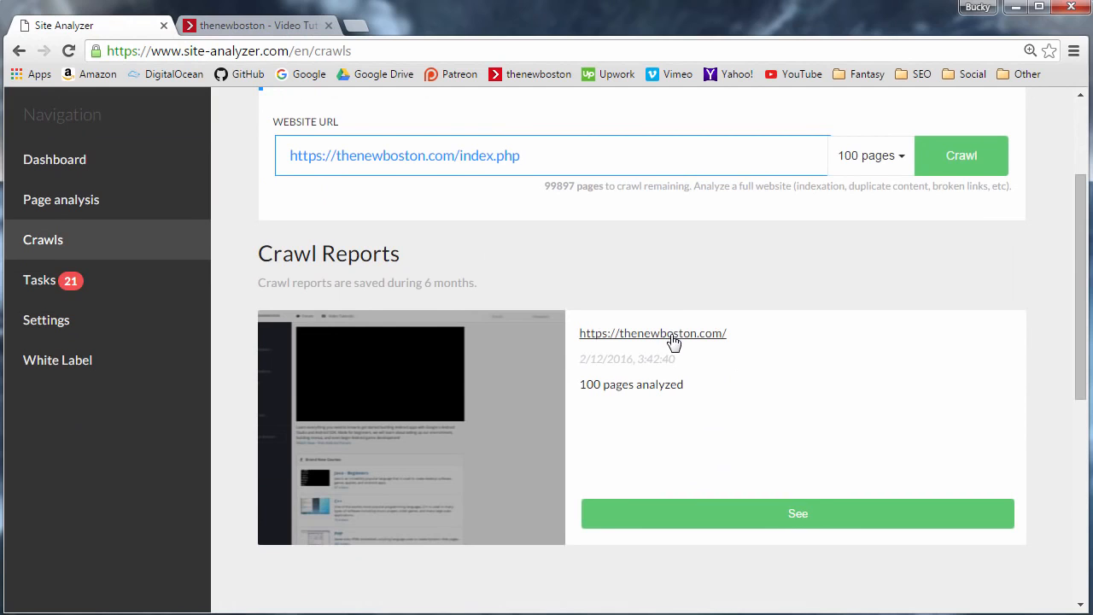
pyautogui.scroll(-1, 393, 324)
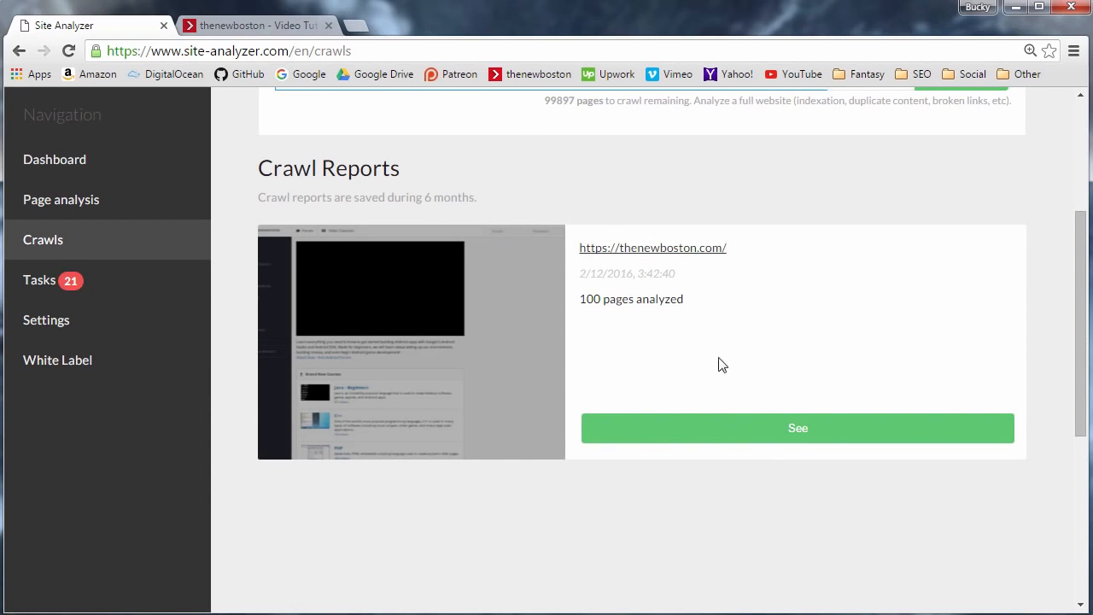
pyautogui.click(806, 430)
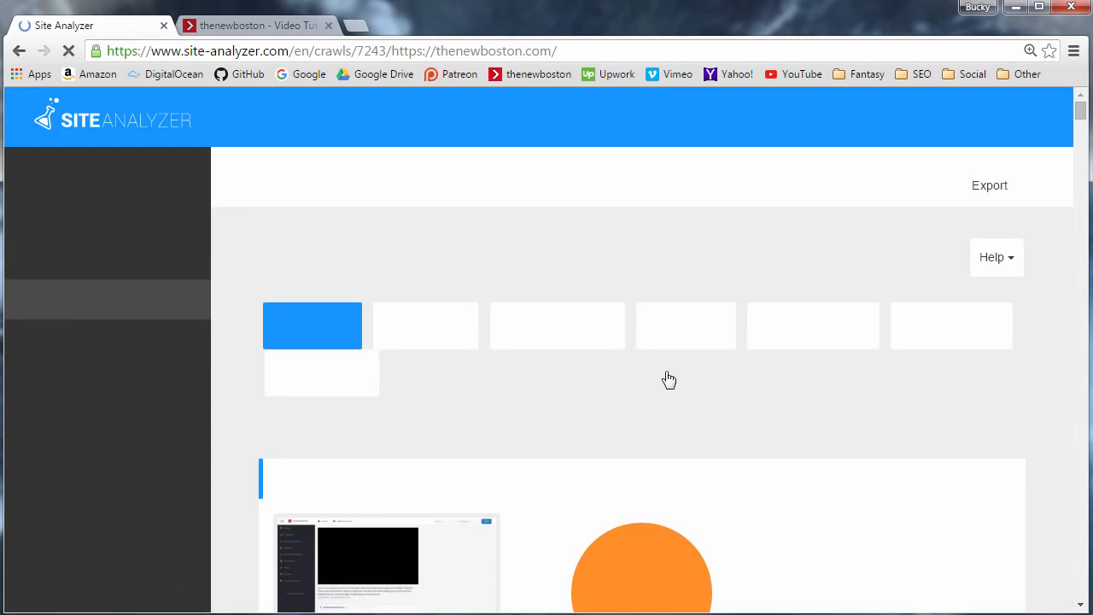
pyautogui.scroll(-3, 233, 267)
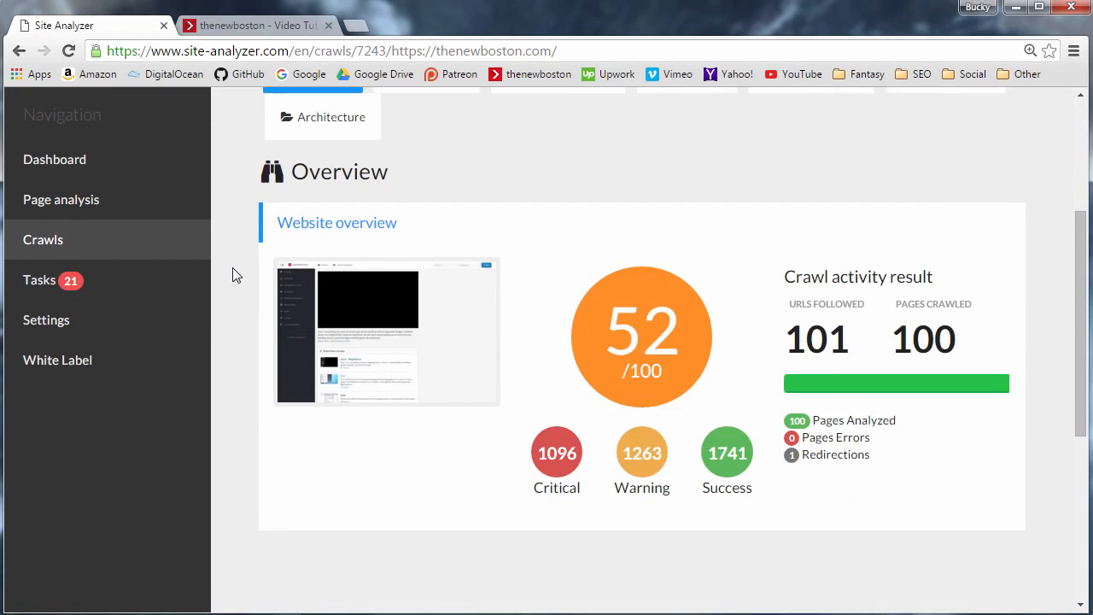
pyautogui.scroll(-2, 455, 397)
pyautogui.scroll(5, 447, 401)
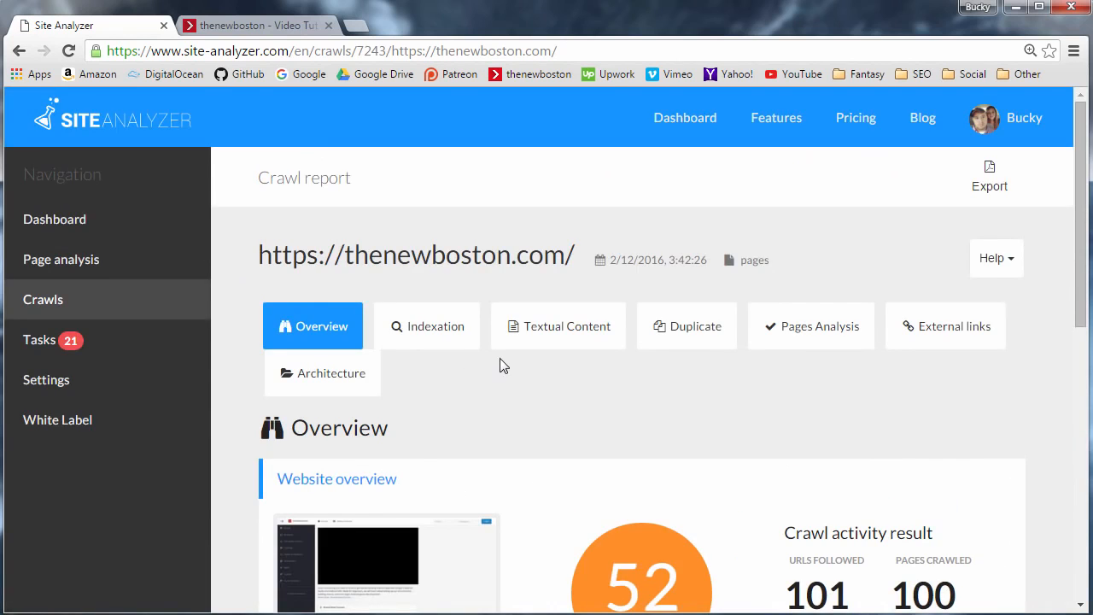
pyautogui.scroll(-2, 248, 281)
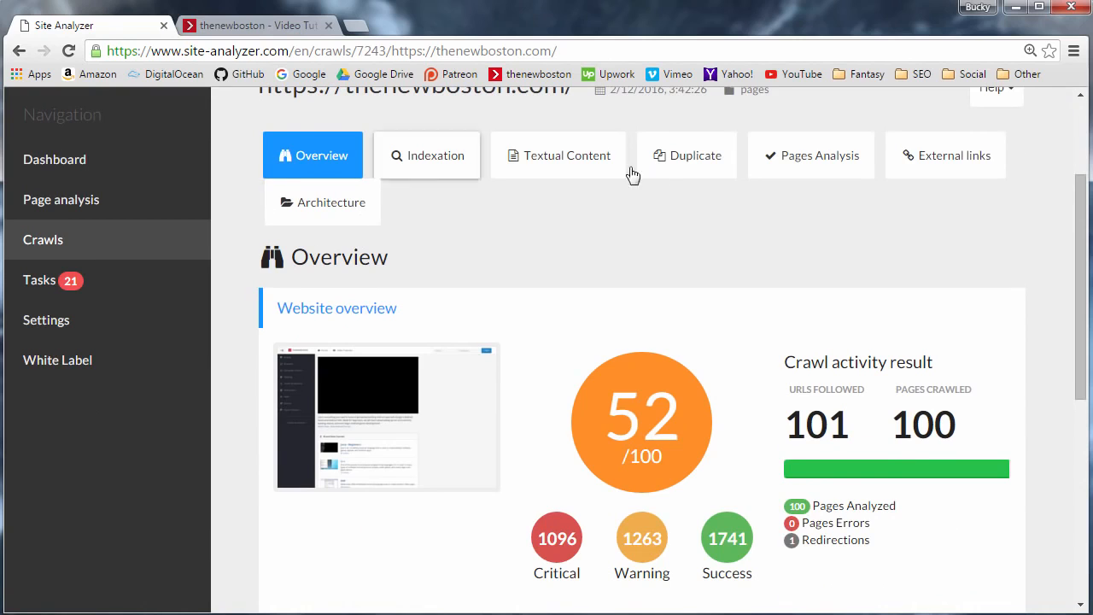
pyautogui.scroll(2, 577, 249)
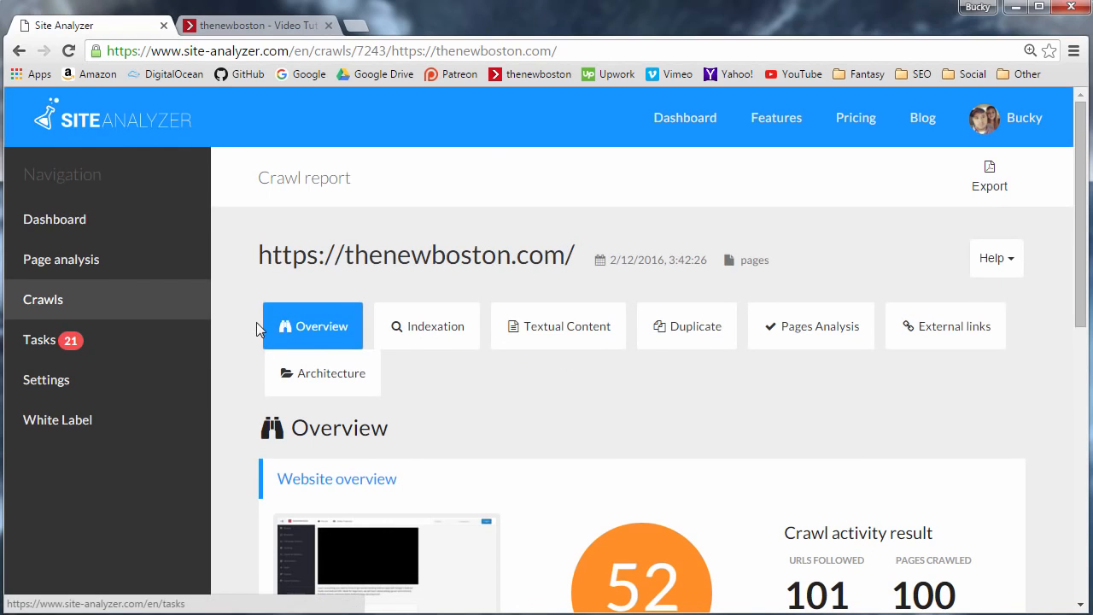
# Step: Set up a PDF document export of the crawl report using the custom theme named after the account owner
pyautogui.click(990, 173)
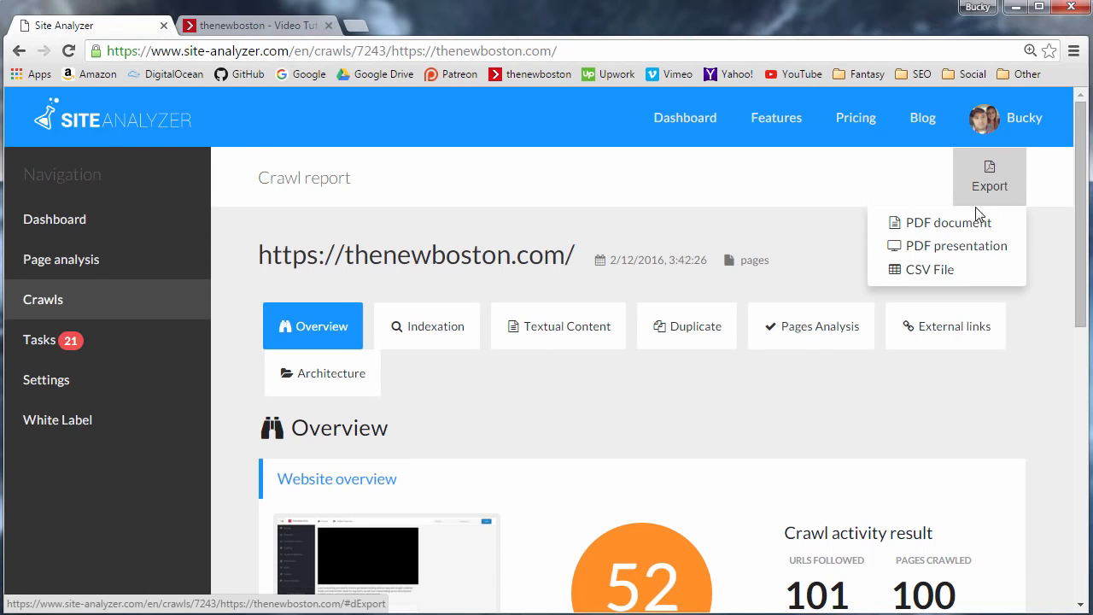
pyautogui.click(938, 225)
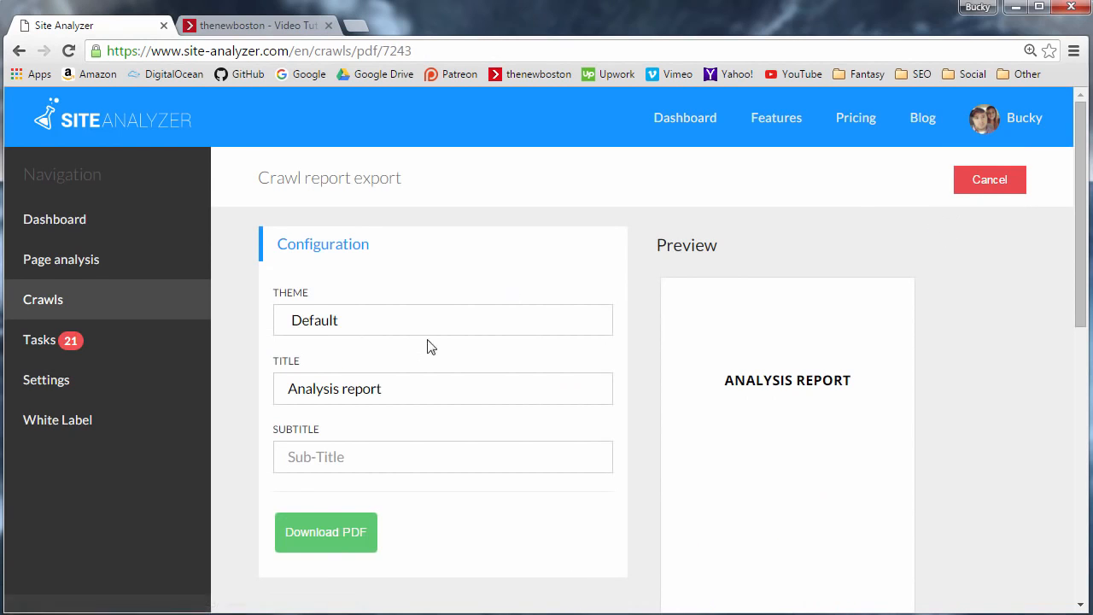
pyautogui.scroll(-1, 349, 317)
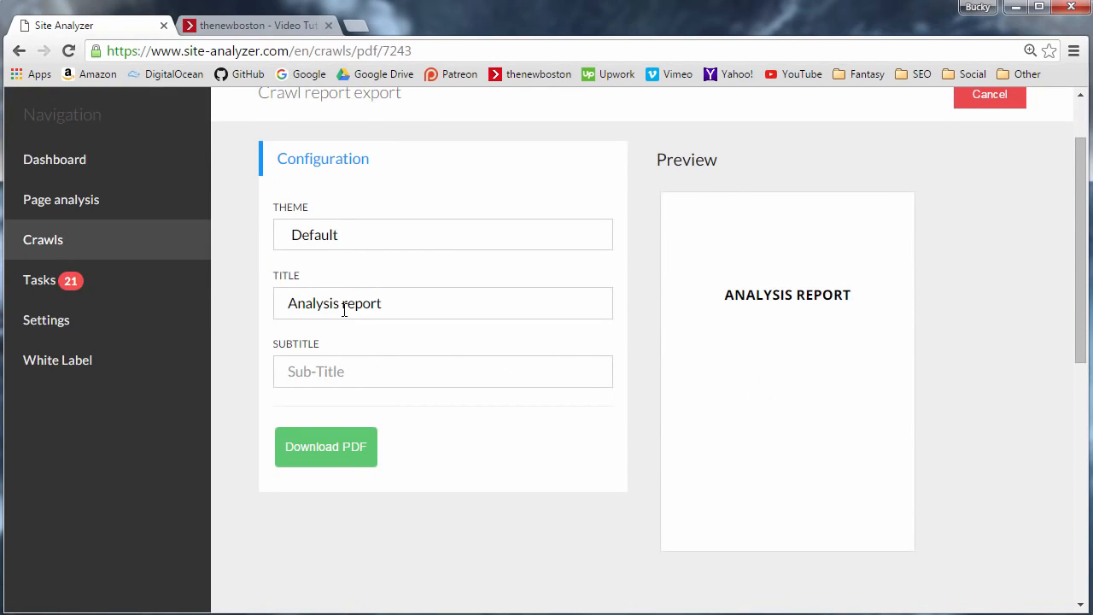
pyautogui.click(352, 241)
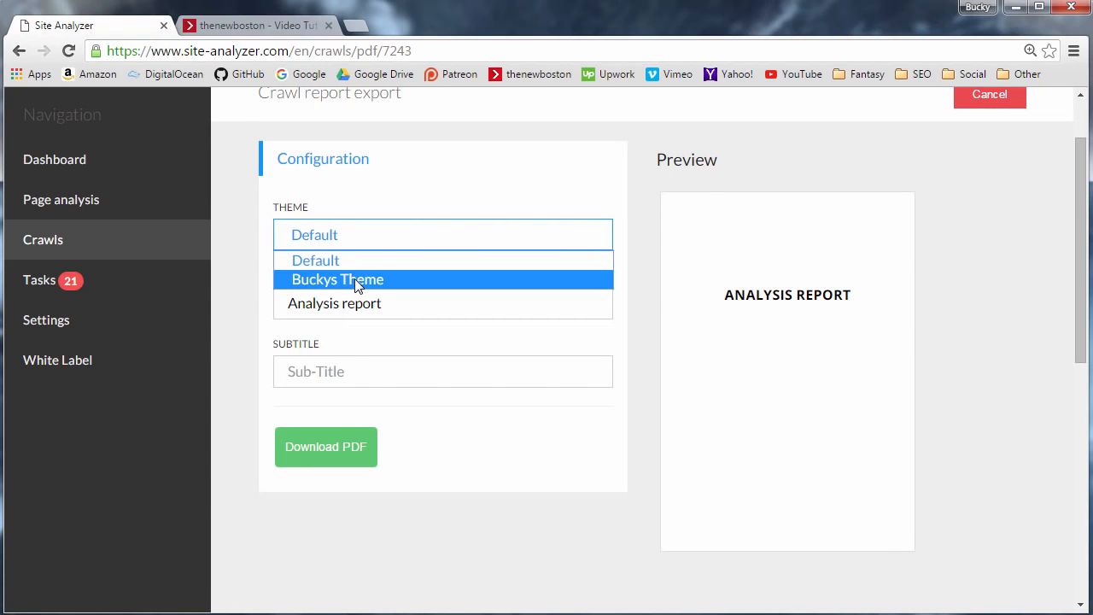
pyautogui.click(358, 282)
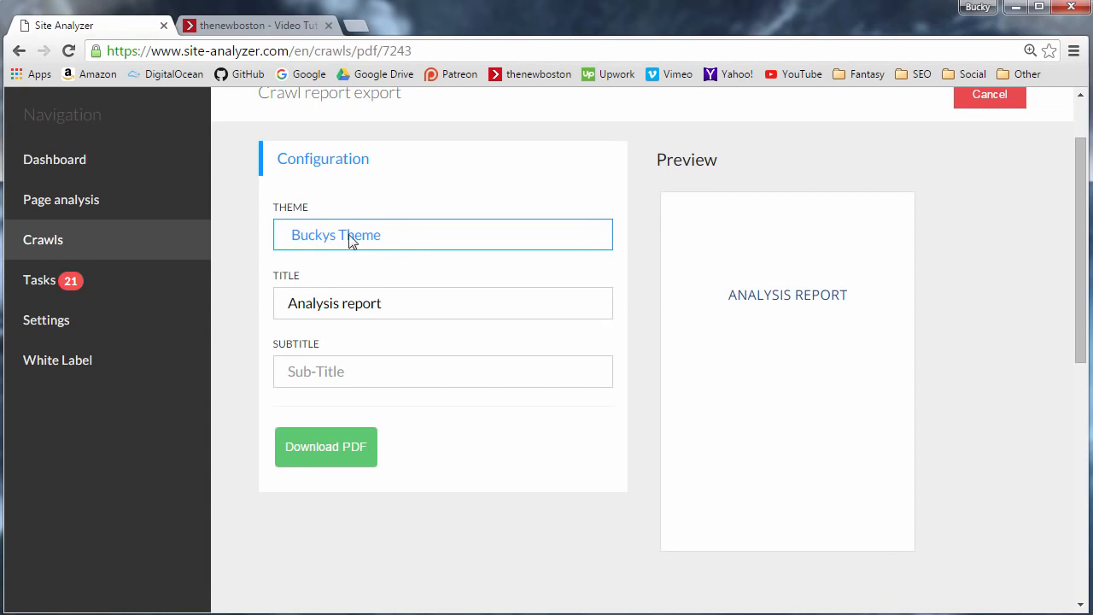
pyautogui.click(351, 233)
pyautogui.click(341, 281)
# Step: Set the exported report's title to "SEO Report for thenewboston.com"
pyautogui.moveTo(410, 305); pyautogui.dragTo(182, 317)
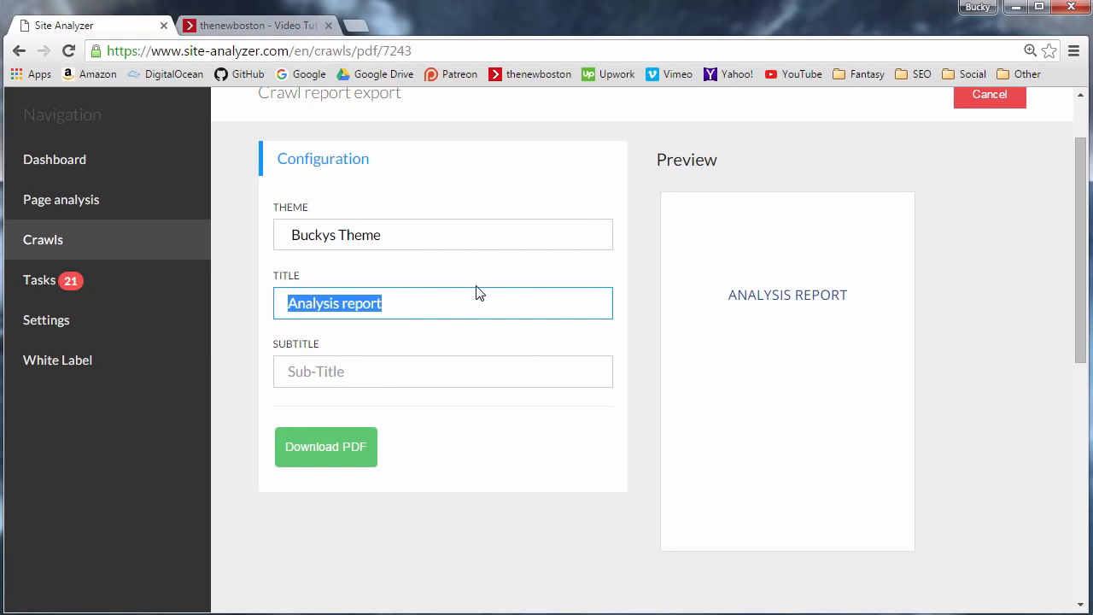
pyautogui.write('repor')
pyautogui.press('BackSpace')
pyautogui.press('BackSpace')
pyautogui.press('BackSpace')
pyautogui.press('BackSpace')
pyautogui.press('BackSpace')
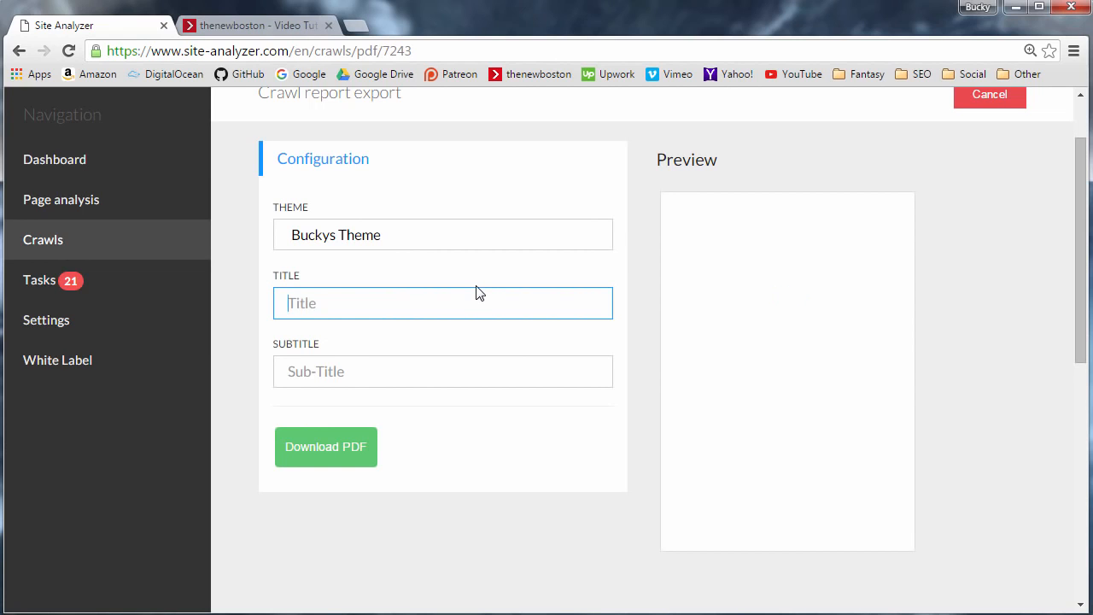
pyautogui.write('Report')
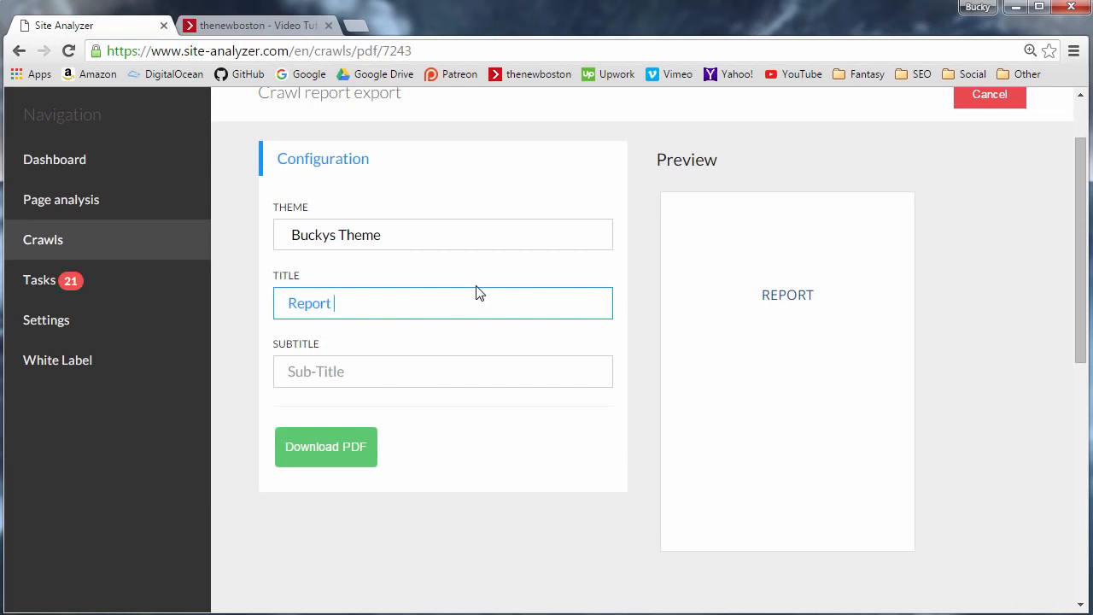
pyautogui.write(' for thenewboston.com')
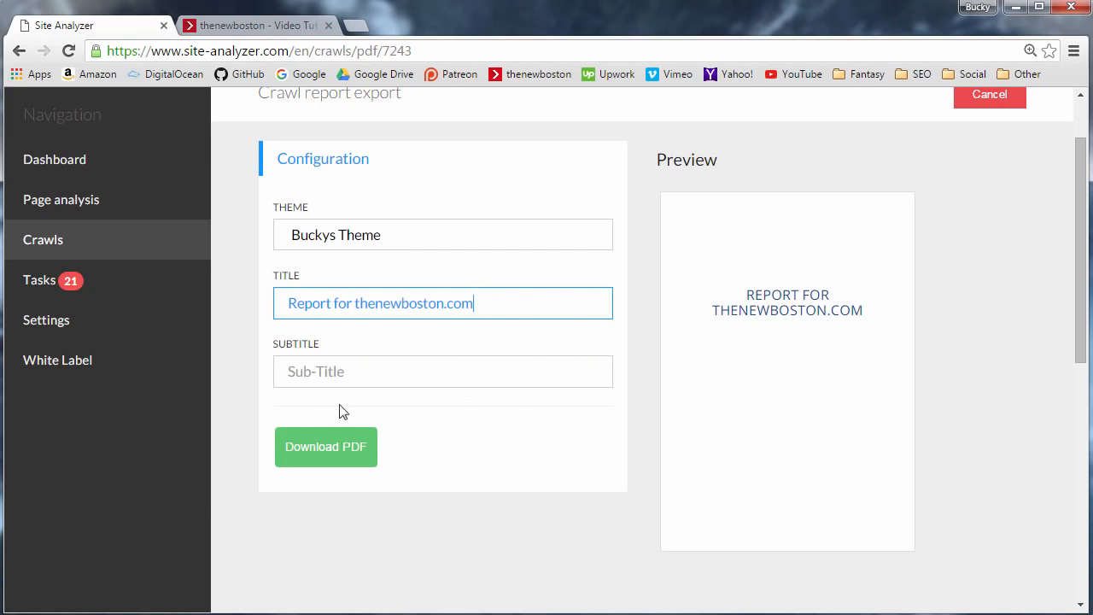
pyautogui.click(290, 303)
pyautogui.write('SEO')
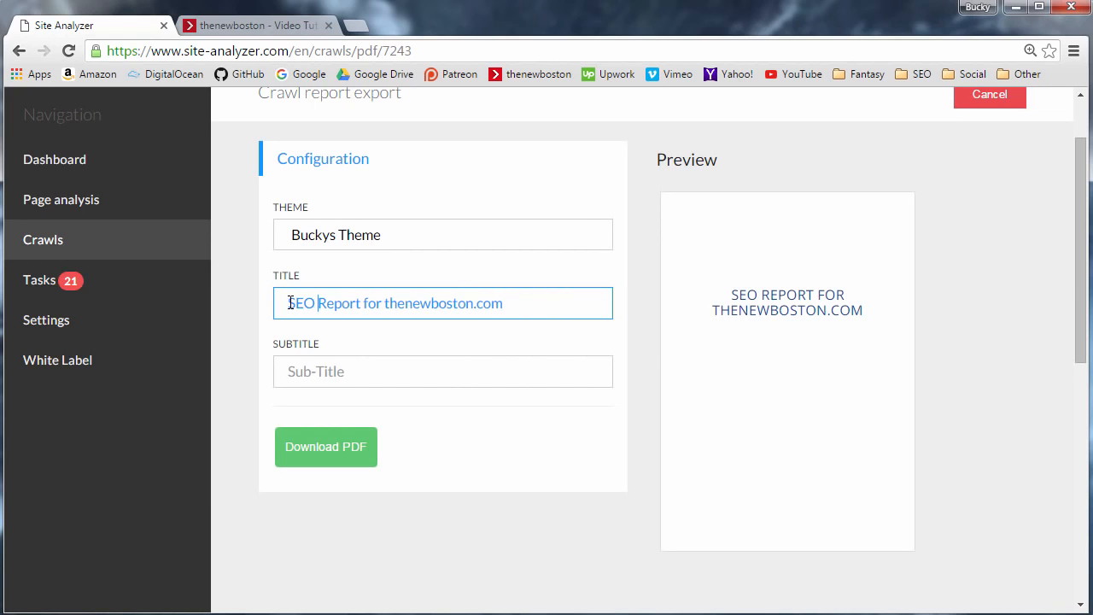
# Step: Enter the account owner's full name as the exported report's subtitle
pyautogui.click(355, 377)
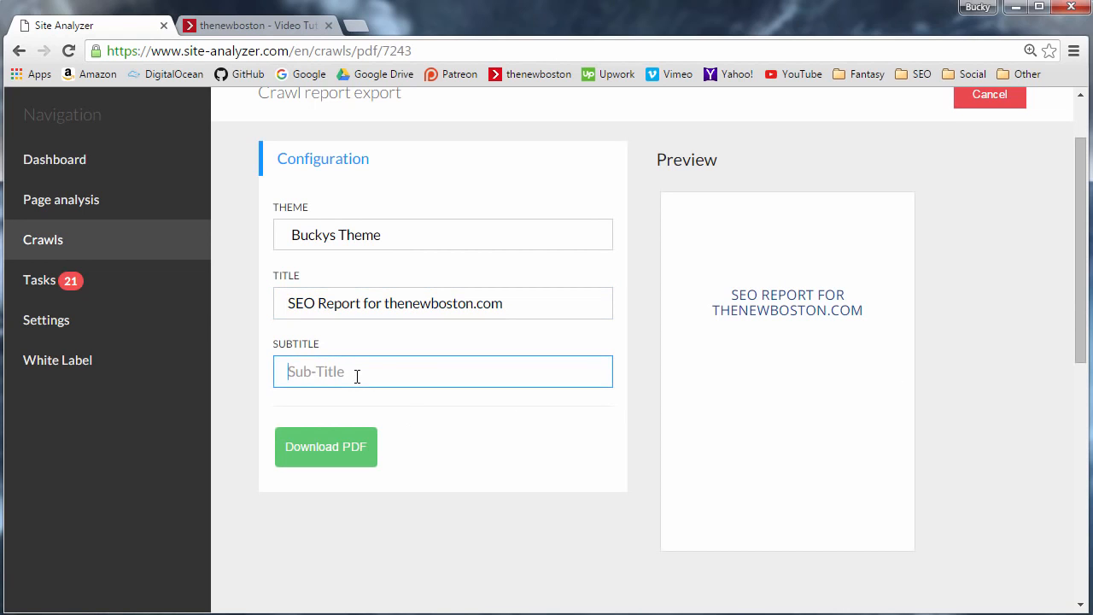
pyautogui.write('Bucky Roberts')
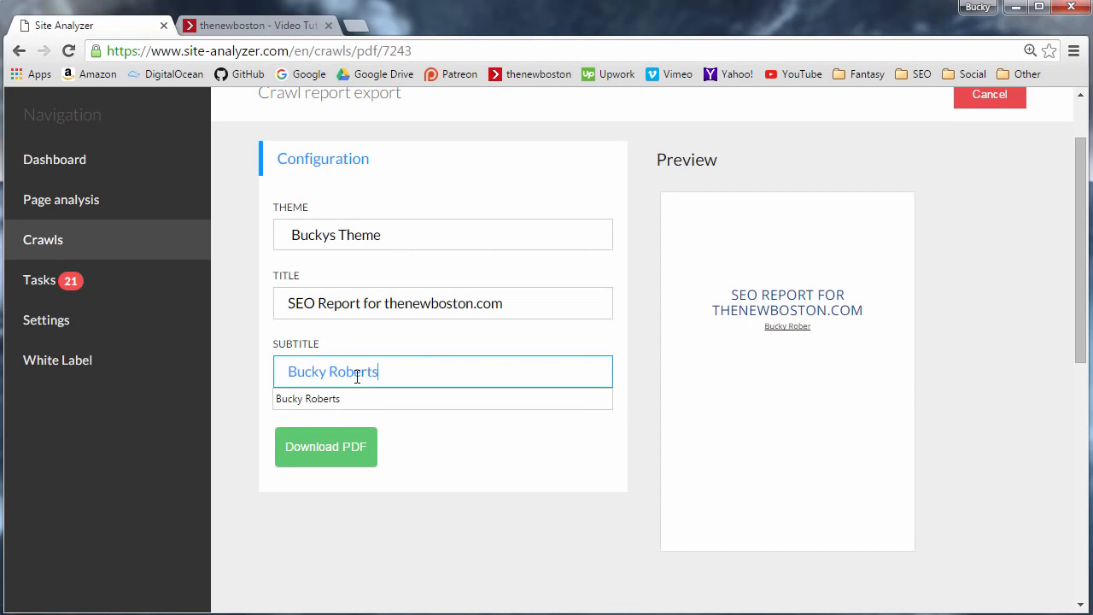
pyautogui.click(534, 565)
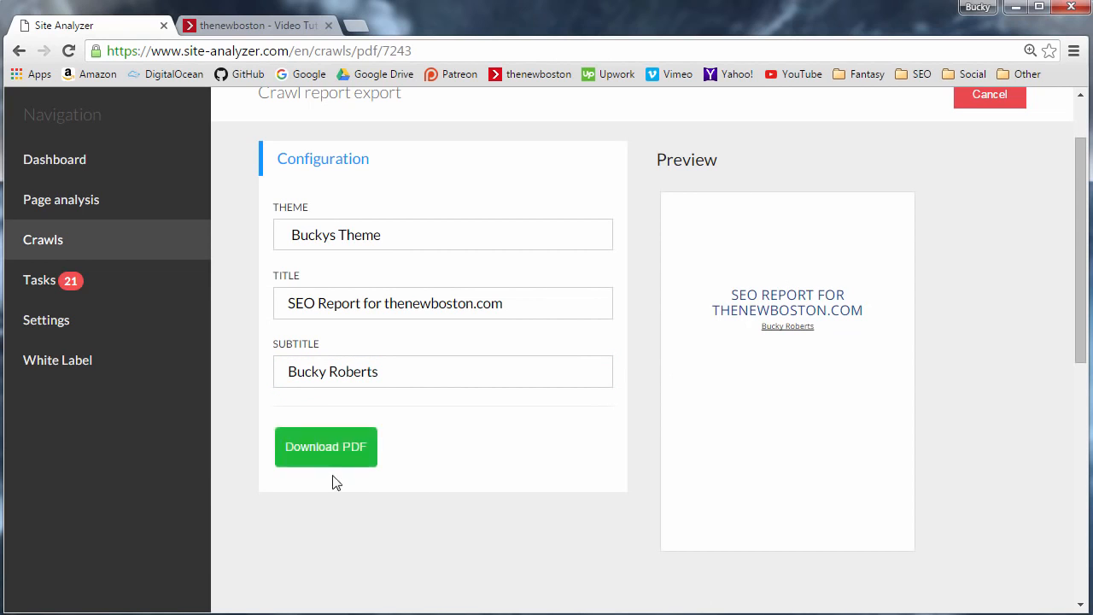
# Step: Download the crawl report as a PDF and open analysis-7243.pdf to view its pages
pyautogui.click(310, 448)
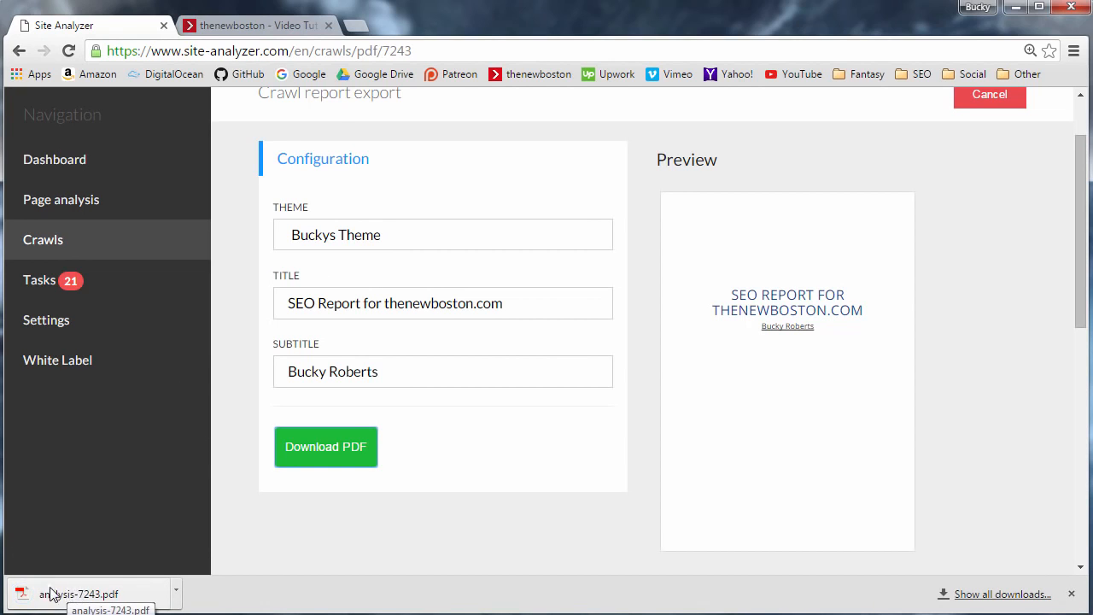
pyautogui.click(81, 594)
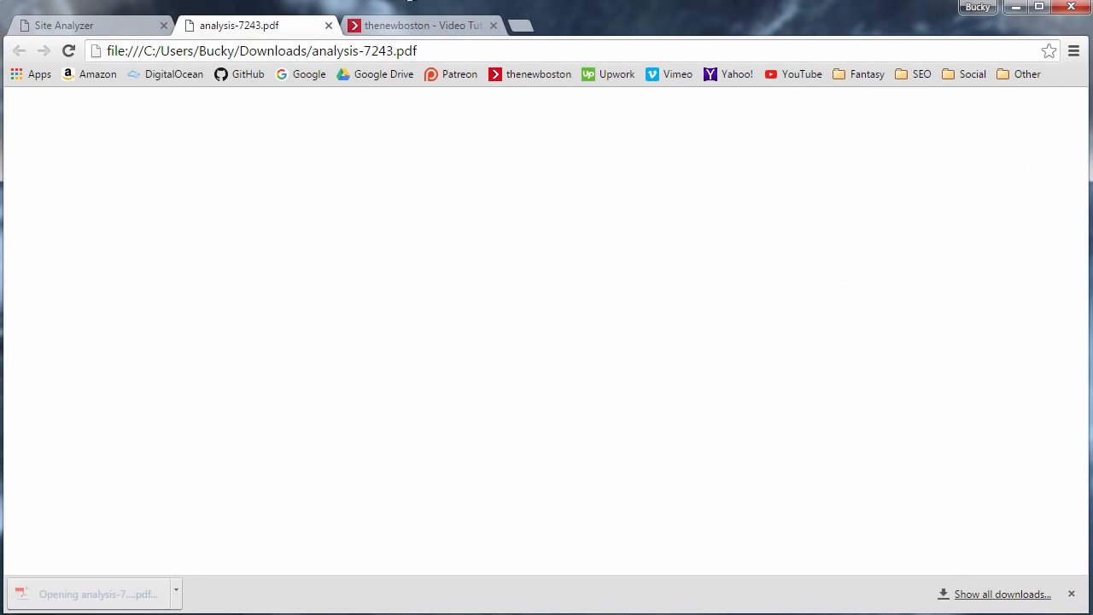
pyautogui.scroll(-10, 417, 230)
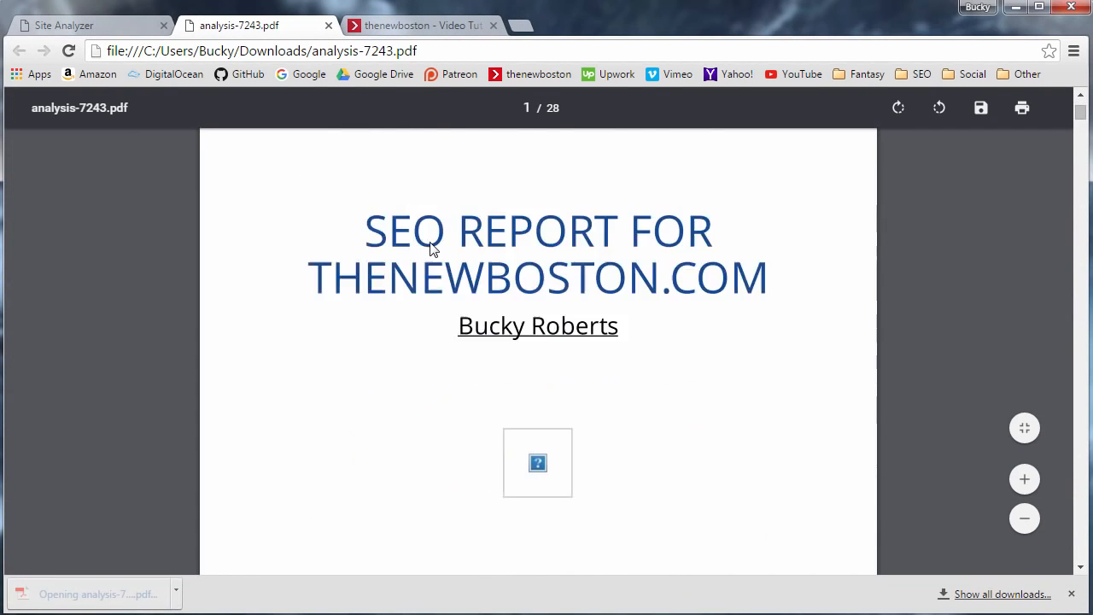
# Step: Examine the exported PDF's cover, summary, crawl diagnosis and enlarged list of crawled pages, continuing through to the report's later pages
pyautogui.scroll(10, 556, 291)
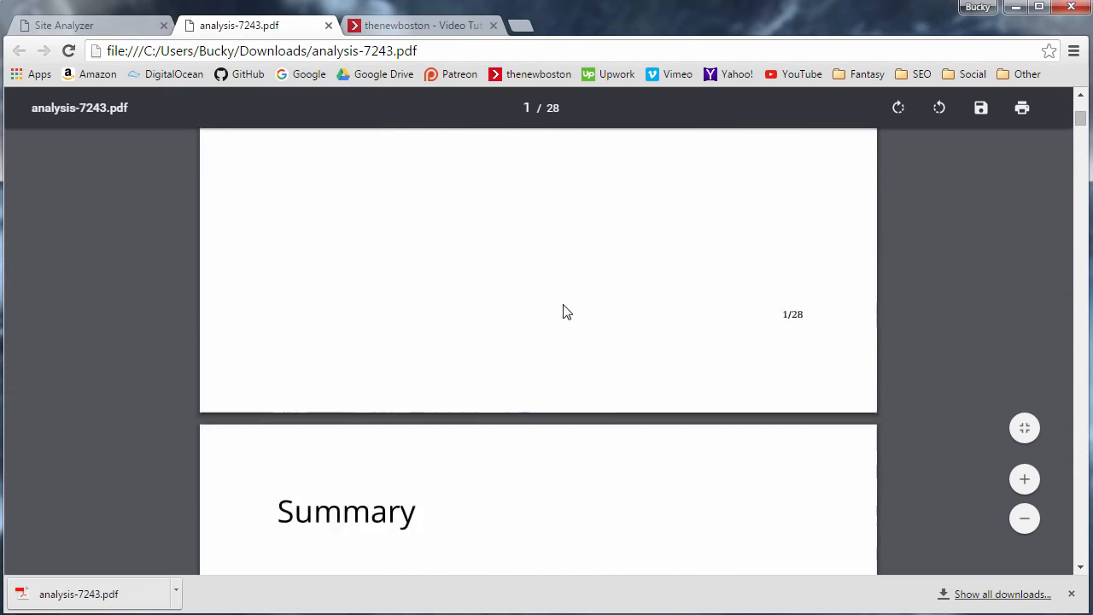
pyautogui.scroll(-10, 602, 324)
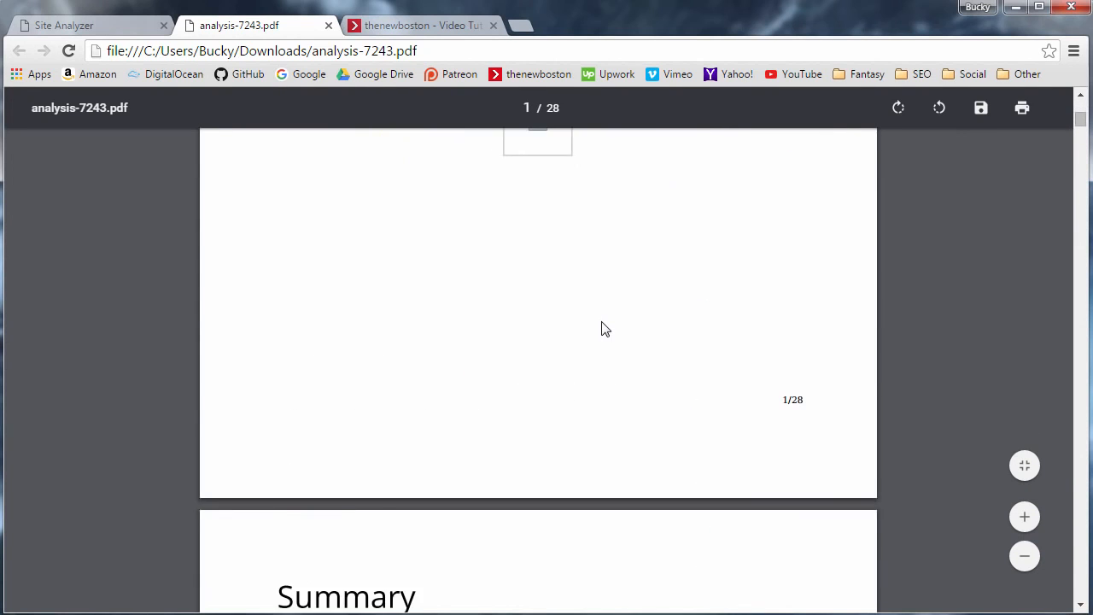
pyautogui.scroll(-15, 602, 323)
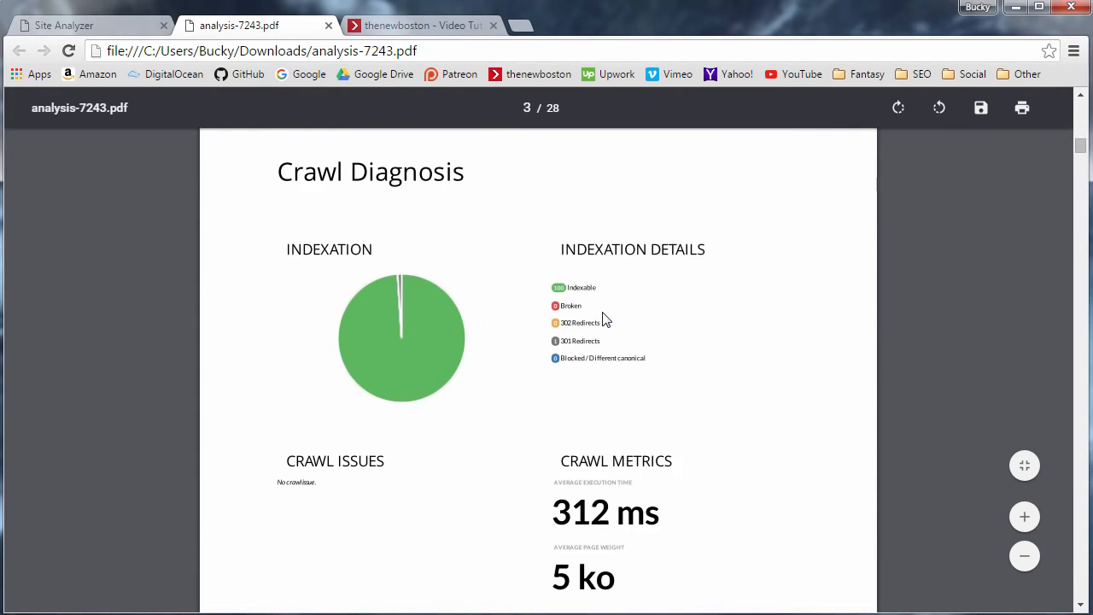
pyautogui.scroll(-4, 450, 276)
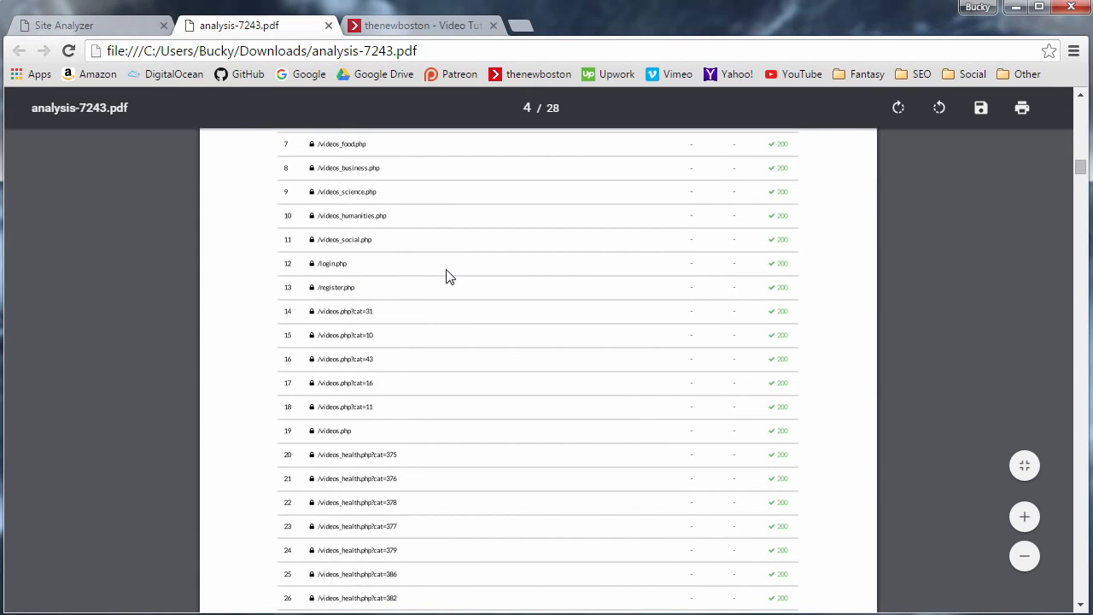
pyautogui.click(1023, 517)
pyautogui.click(1024, 516)
pyautogui.click(1024, 517)
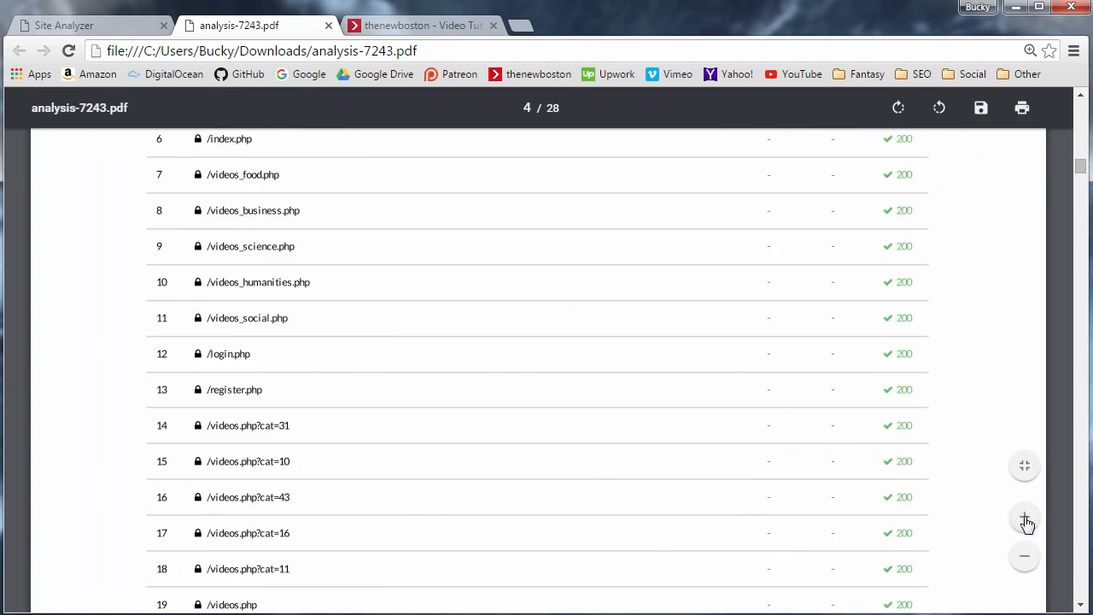
pyautogui.scroll(-20, 493, 350)
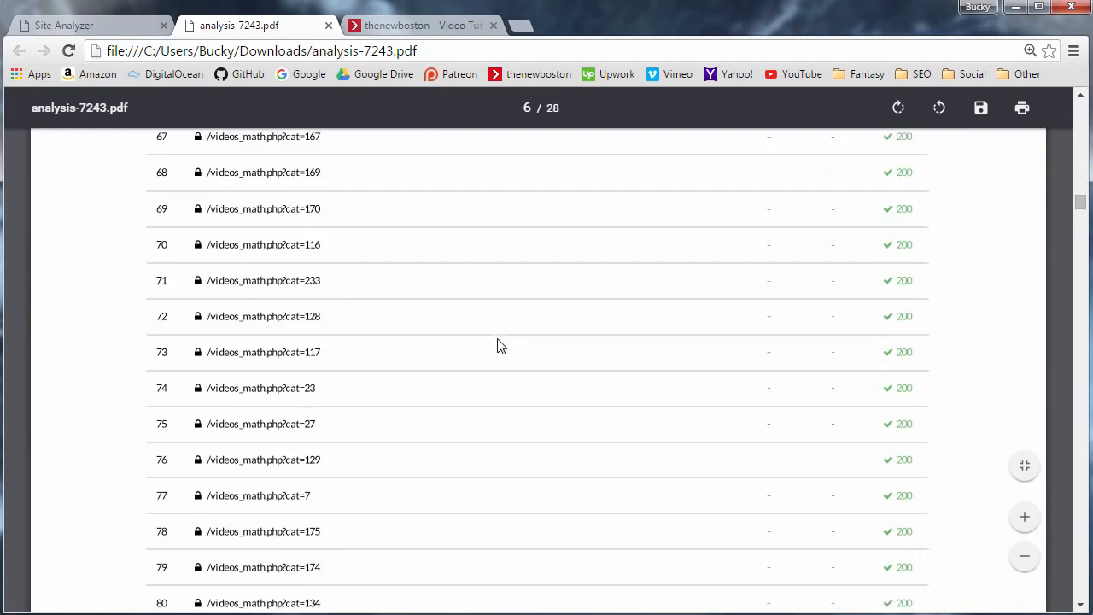
pyautogui.moveTo(1080, 219); pyautogui.dragTo(1082, 447)
# Step: Return to the Site Analyzer site from the PDF and open the account's dashboard
pyautogui.click(126, 33)
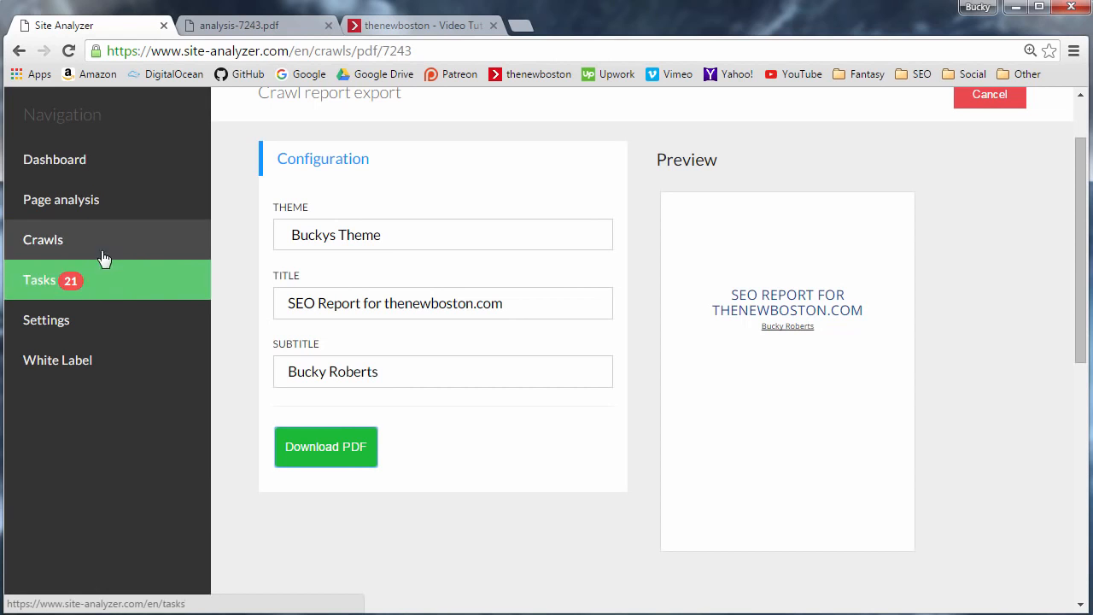
pyautogui.scroll(1, 273, 268)
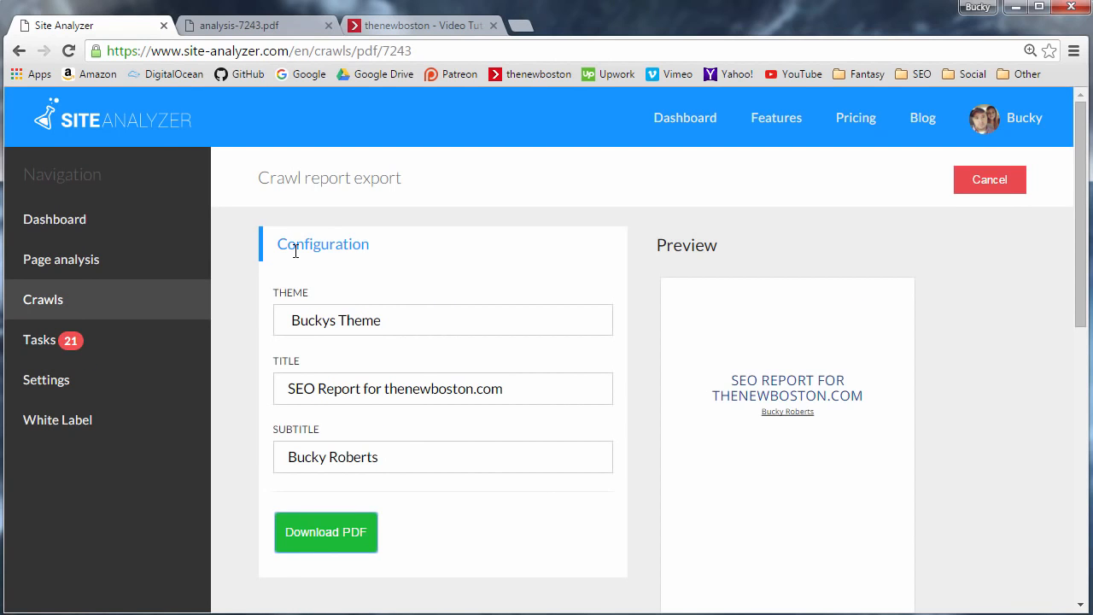
pyautogui.click(92, 222)
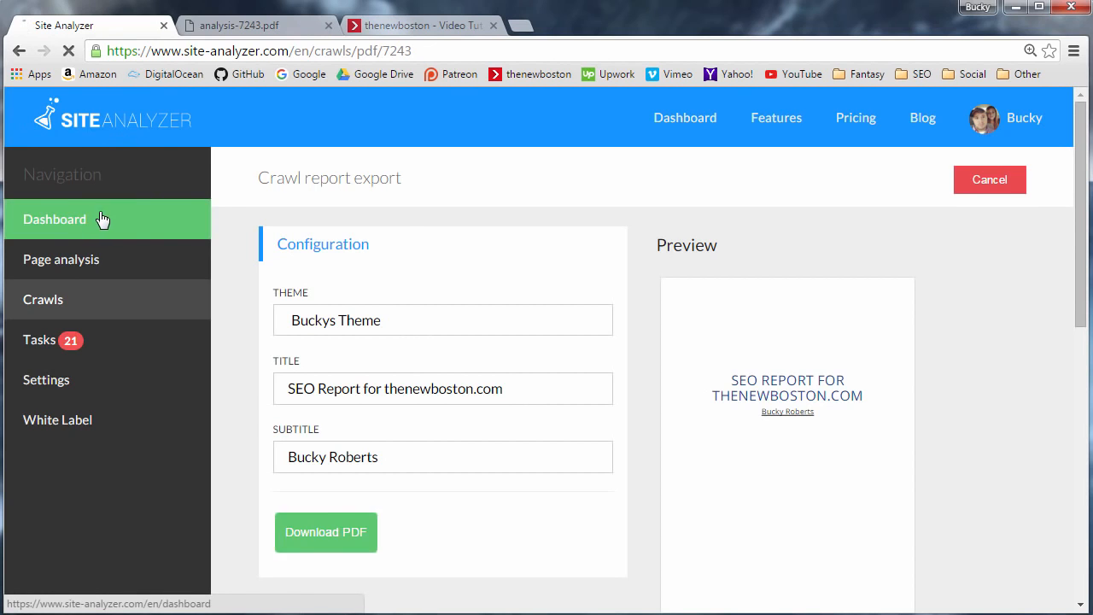